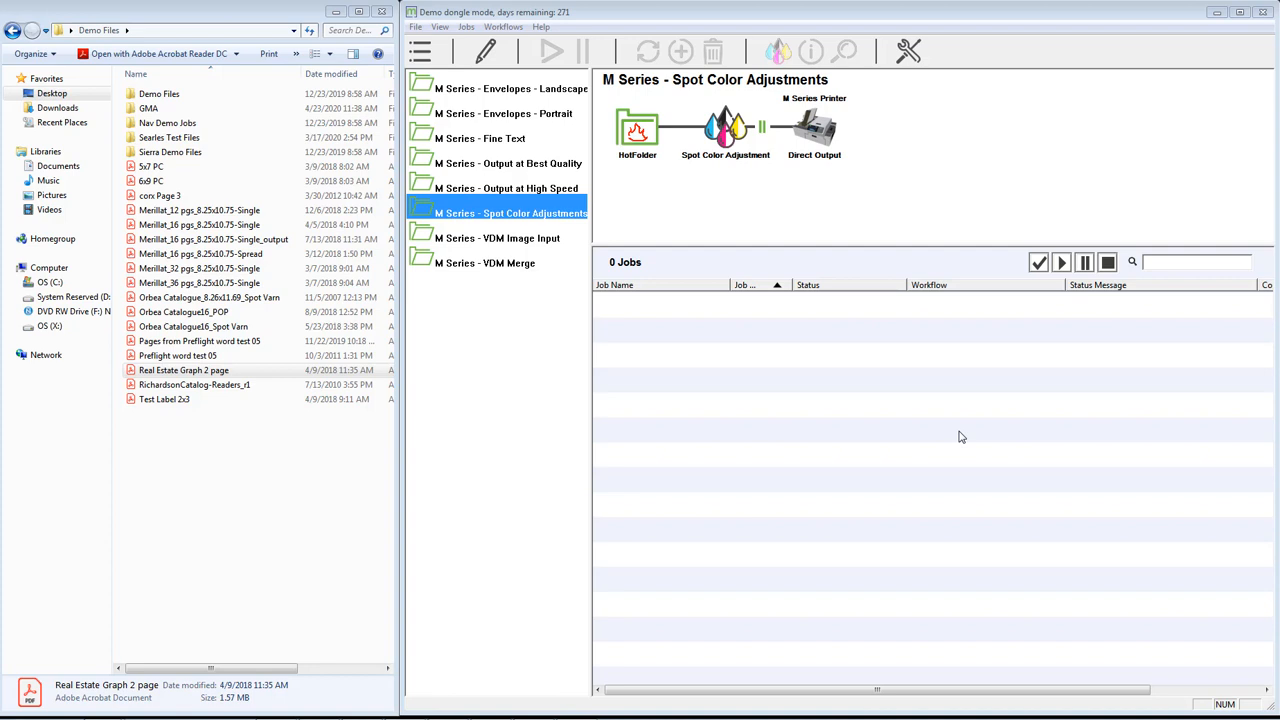
Submit the Real Estate Graph 2 page PDF to the M Series - Spot Color Adjustments workflow and open the job's spot color adjustments
{"action": "left_click", "coordinate": [190, 376]}
{"action": "left_click_drag", "start_coordinate": [190, 376], "coordinate": [815, 193]}
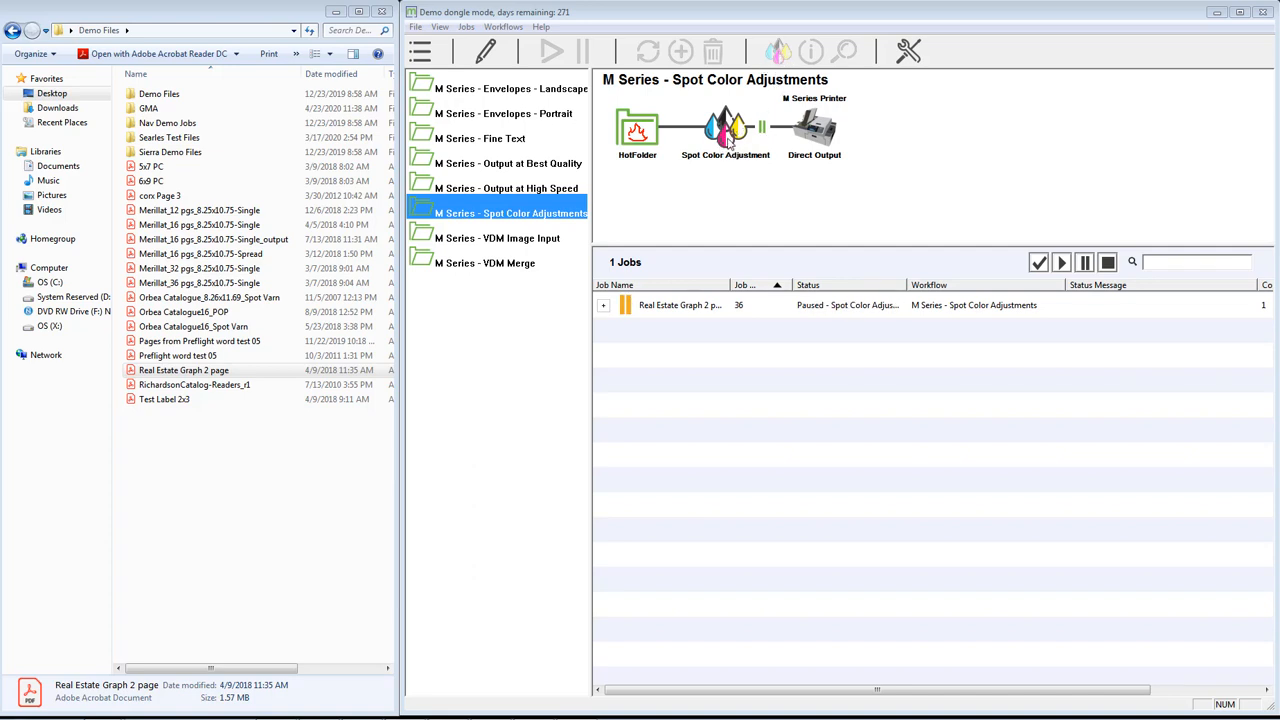
{"action": "left_click", "coordinate": [696, 310]}
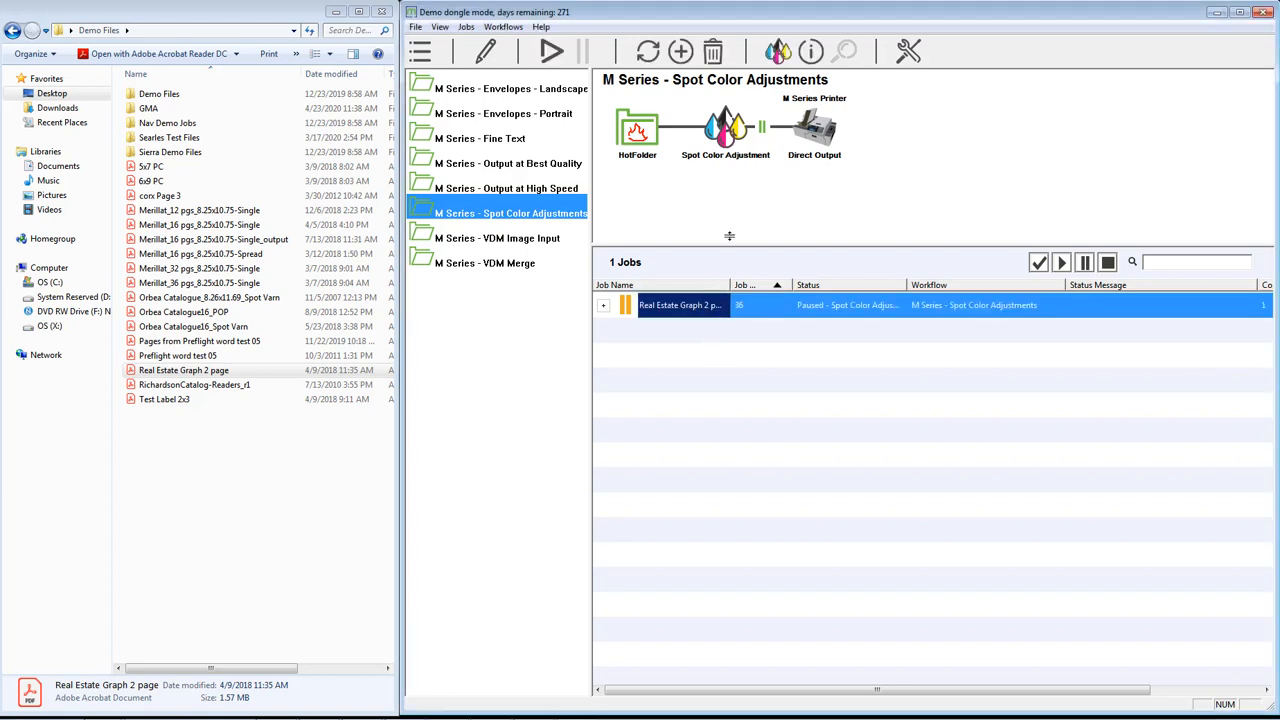
{"action": "left_click", "coordinate": [777, 58]}
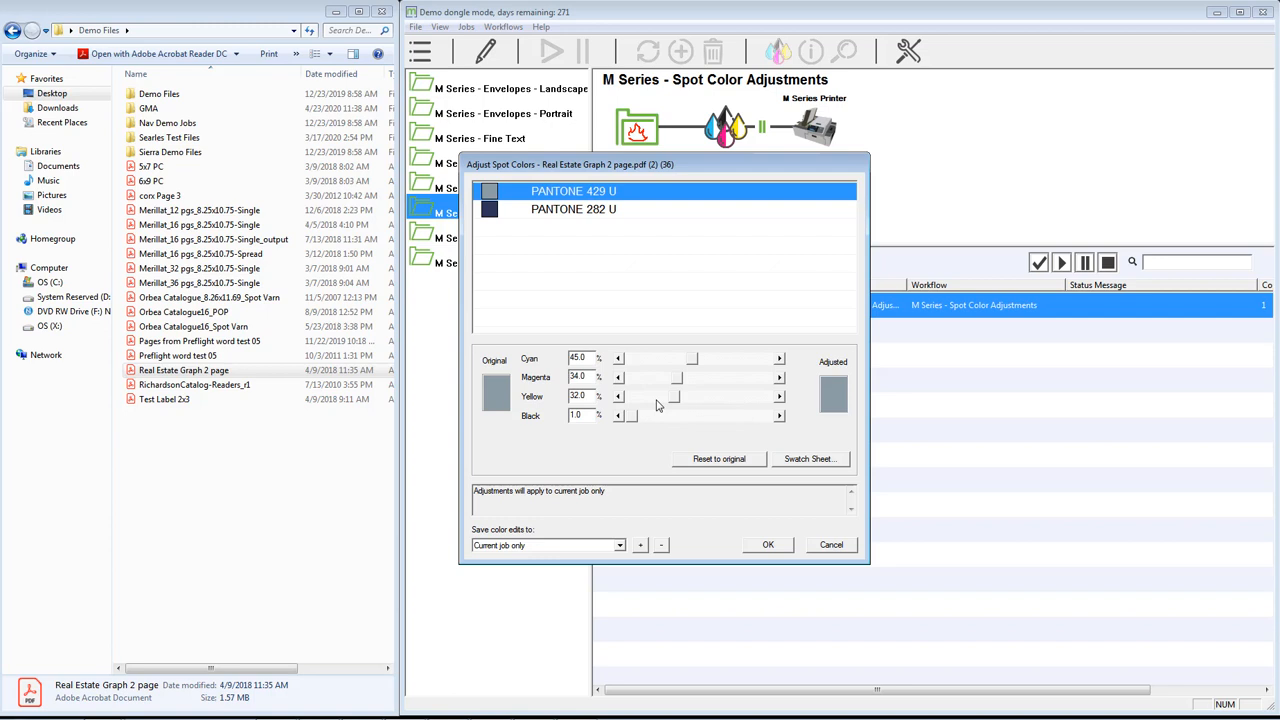
Open the swatch sheet for PANTONE 429 U and set its Y-axis and X-axis color steps to 10.0
{"action": "left_click", "coordinate": [813, 466]}
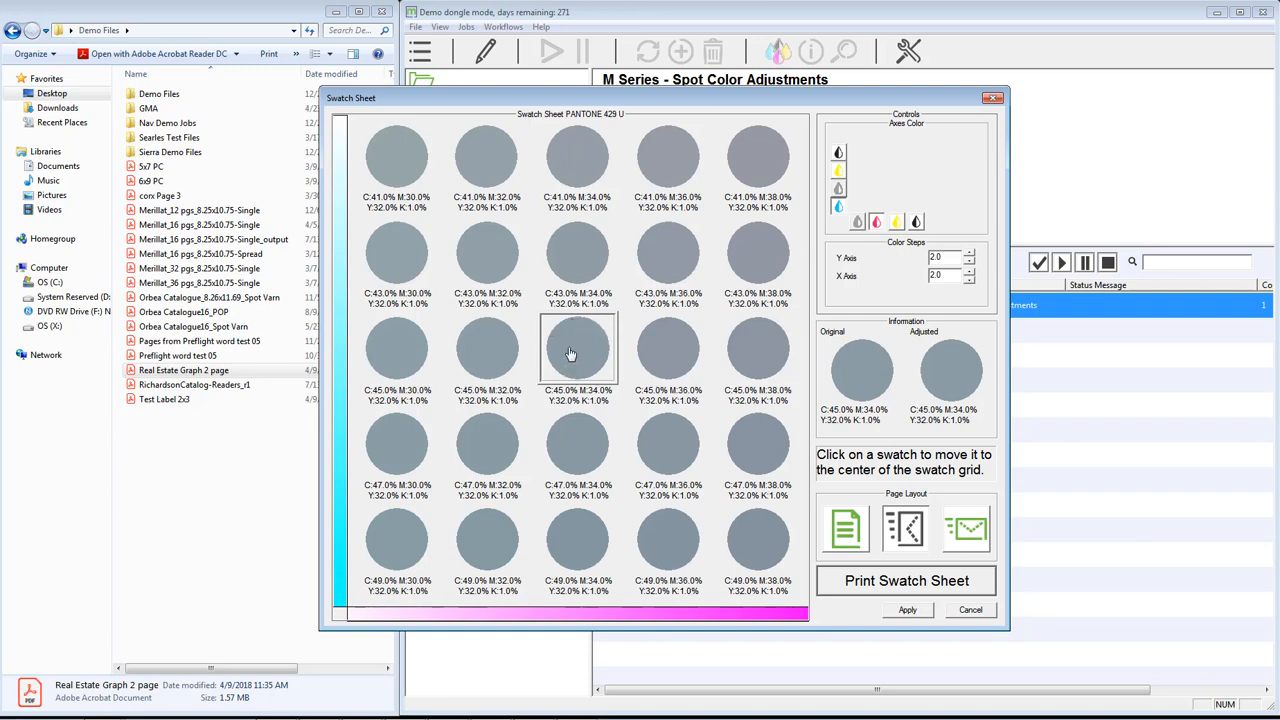
{"action": "left_click_drag", "start_coordinate": [945, 258], "coordinate": [916, 257]}
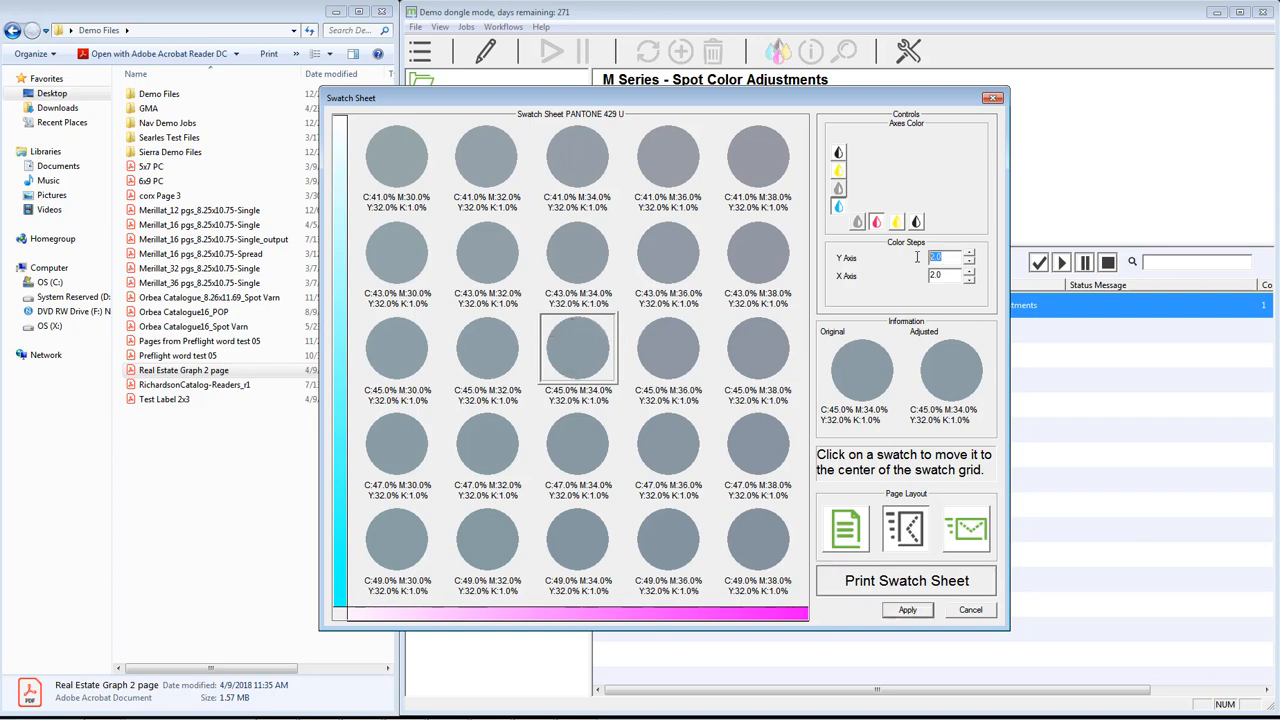
{"action": "type", "text": "10"}
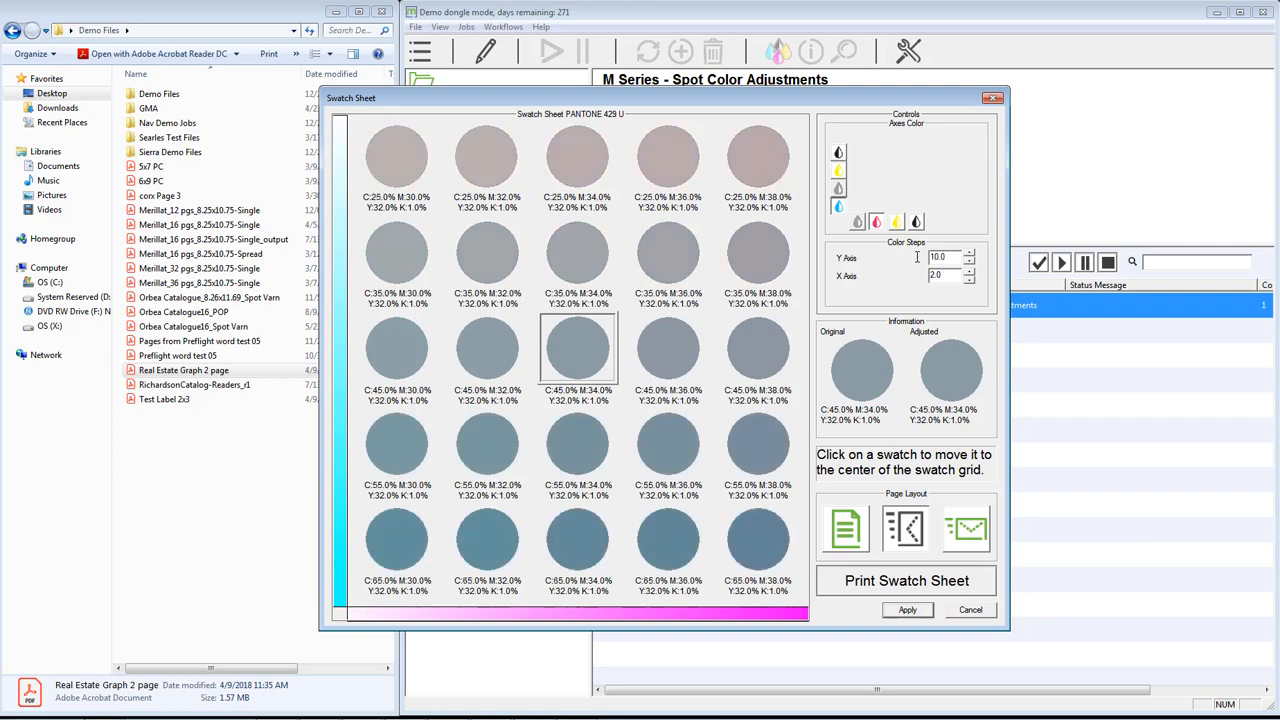
{"action": "key", "text": "Tab"}
{"action": "type", "text": "0"}
{"action": "type", "text": "1"}
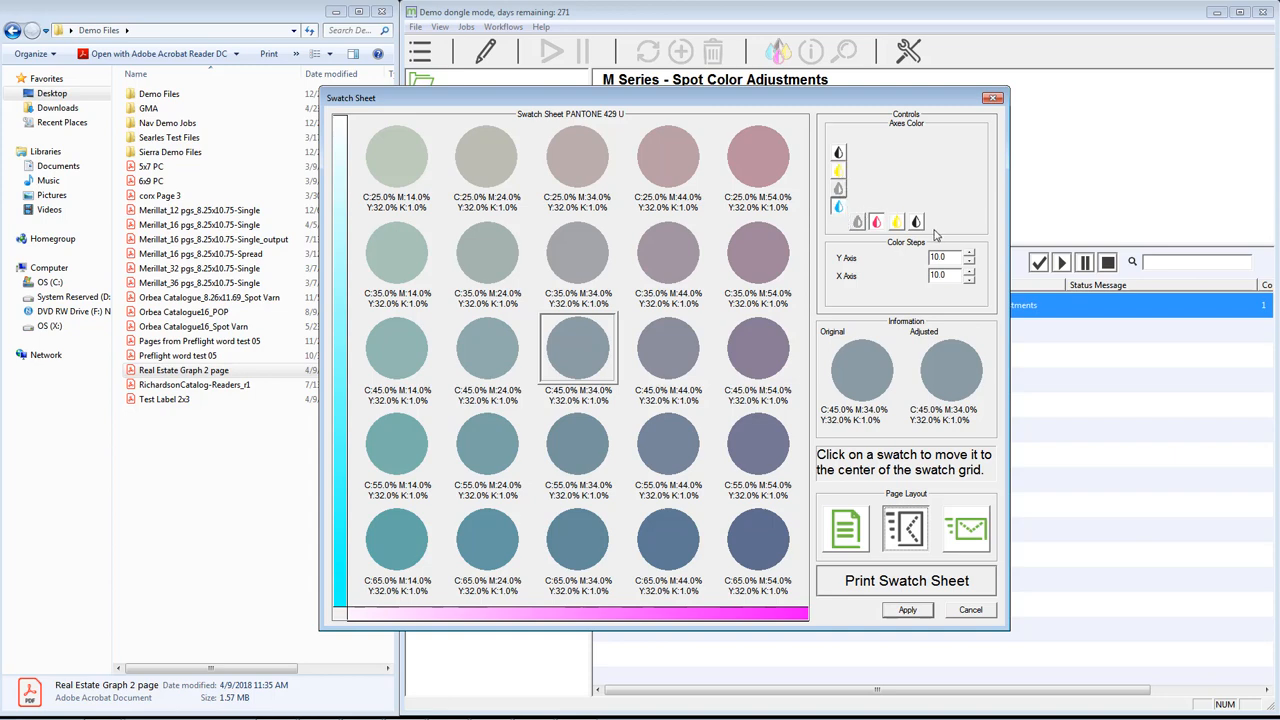
Try black and yellow as the swatch grid's axis colors, and return the axes to cyan and magenta
{"action": "left_click", "coordinate": [839, 154]}
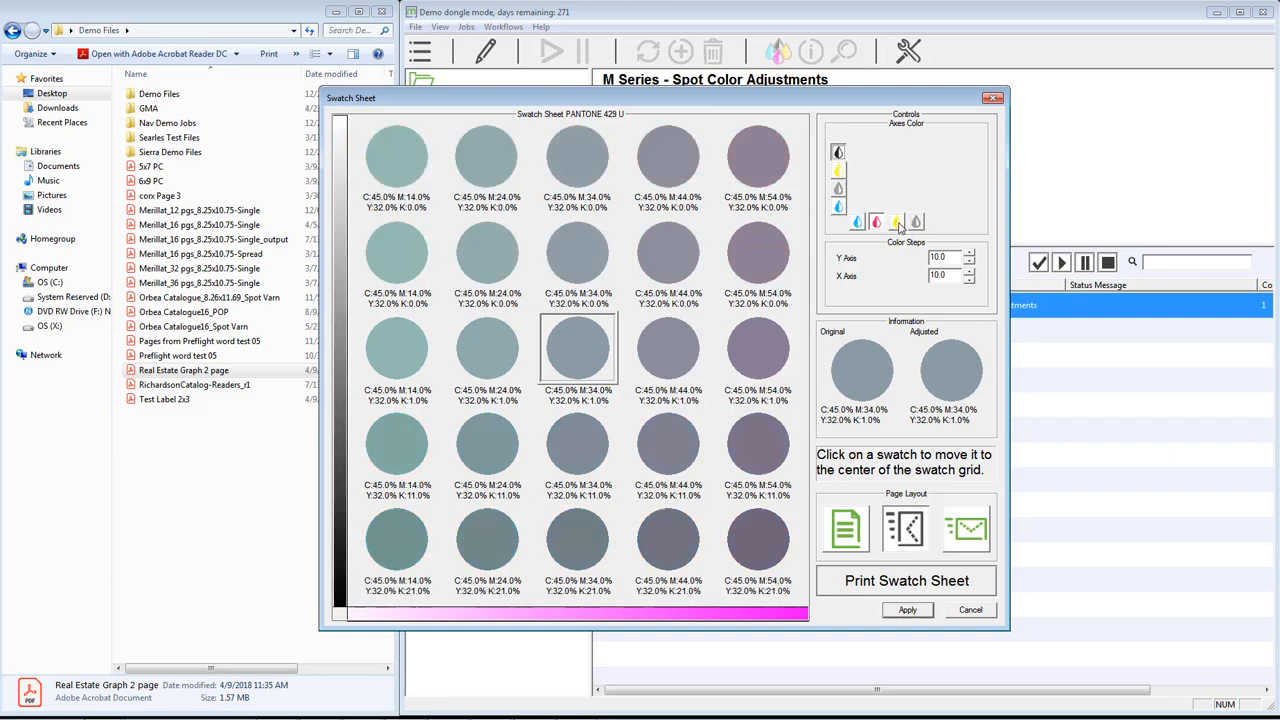
{"action": "left_click", "coordinate": [896, 221]}
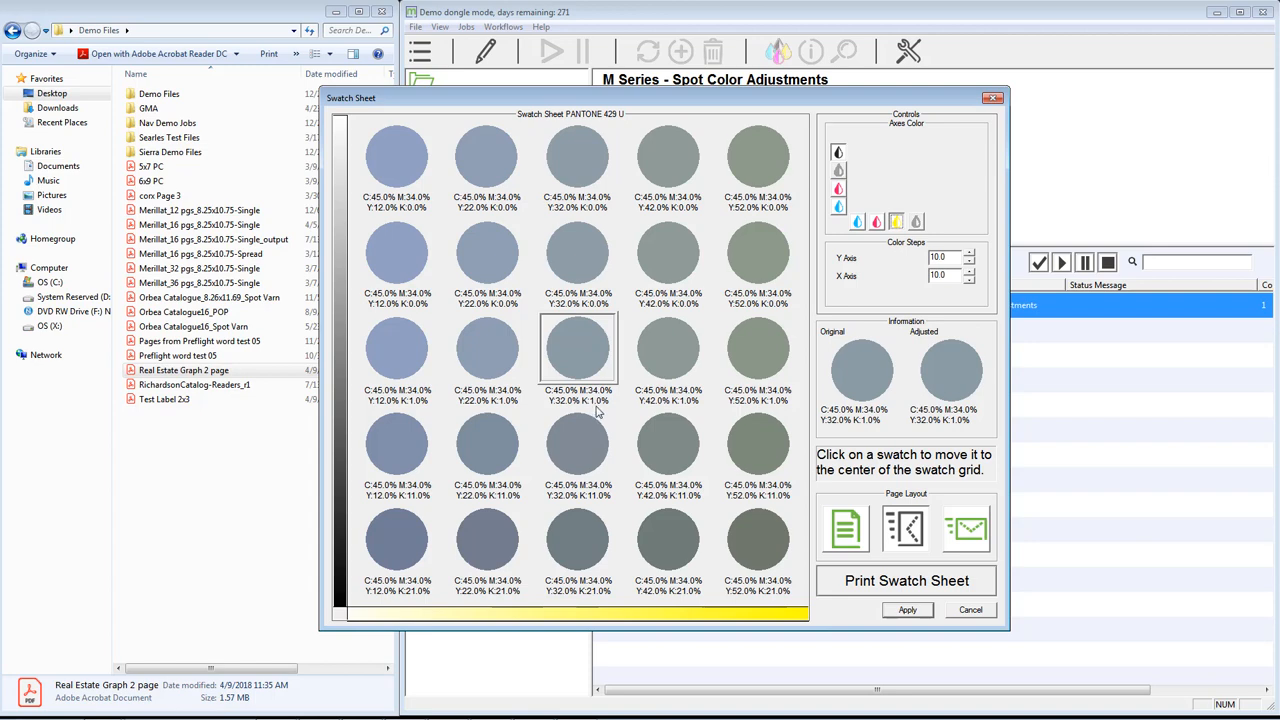
{"action": "left_click", "coordinate": [878, 223]}
{"action": "left_click", "coordinate": [839, 208]}
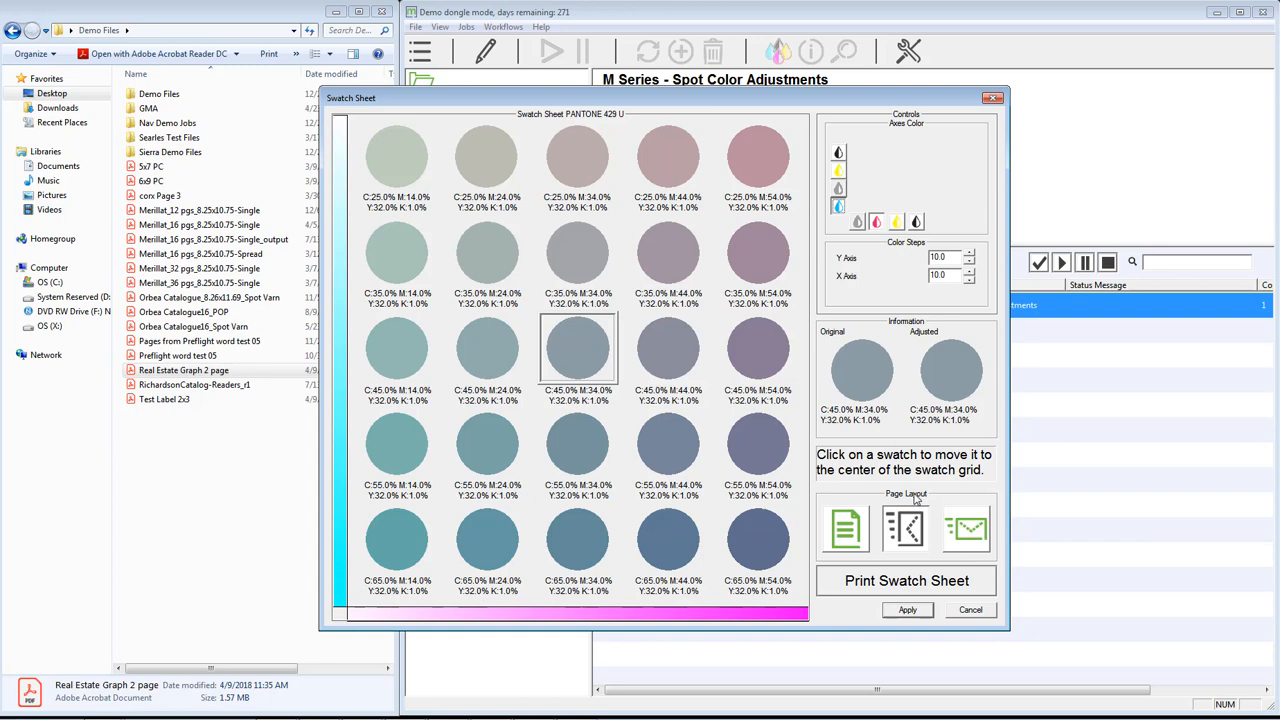
Try the available page layouts, choose the full-page sheet, and print the PANTONE 429 U swatch sheet
{"action": "left_click", "coordinate": [855, 528]}
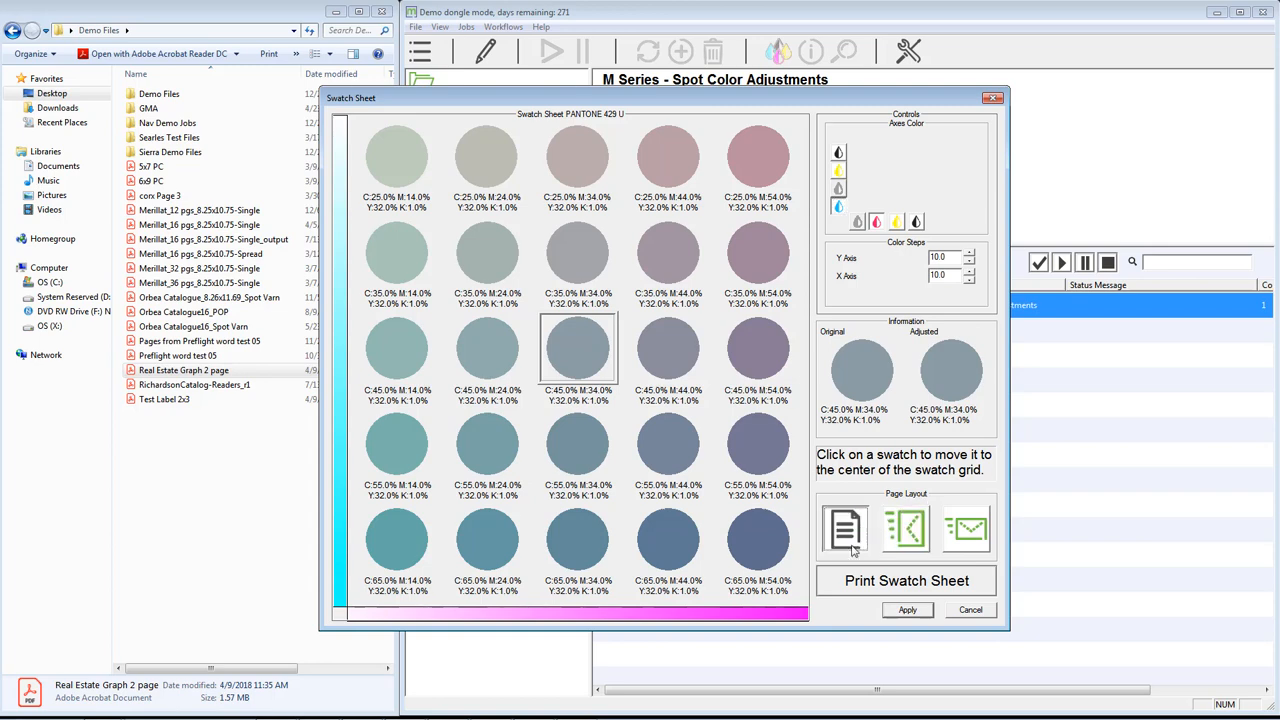
{"action": "left_click", "coordinate": [914, 541]}
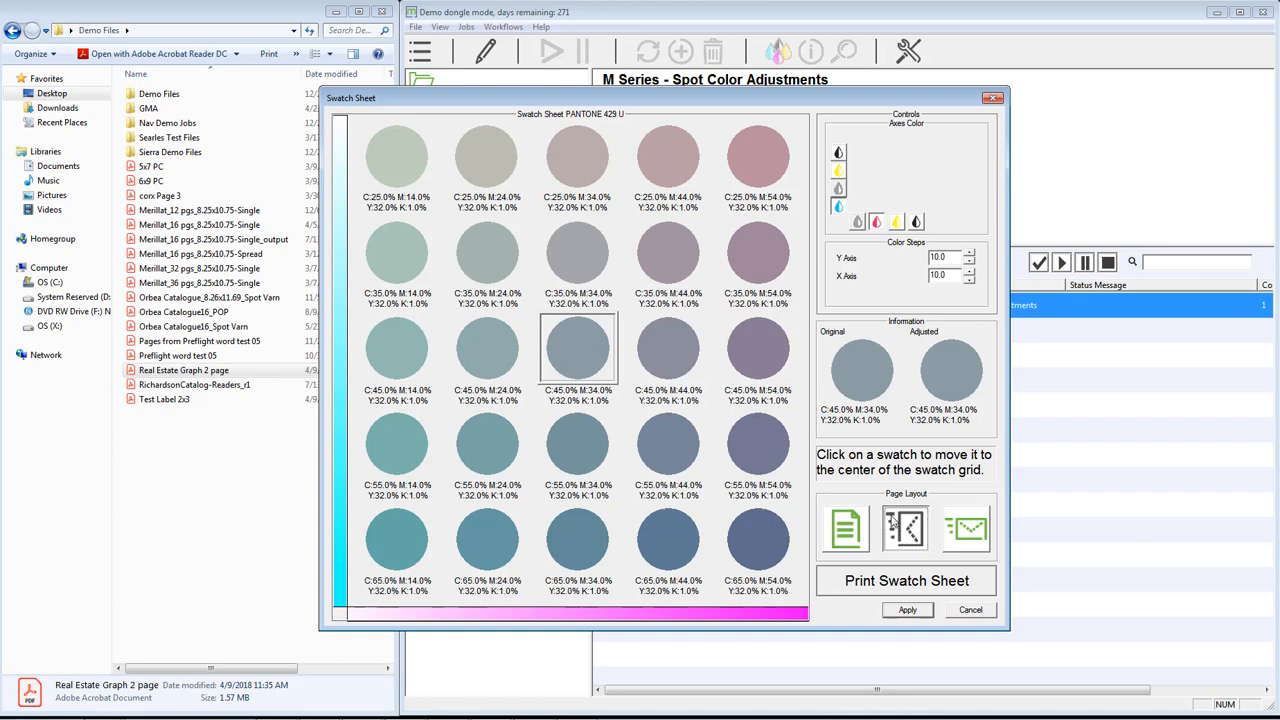
{"action": "left_click", "coordinate": [982, 536]}
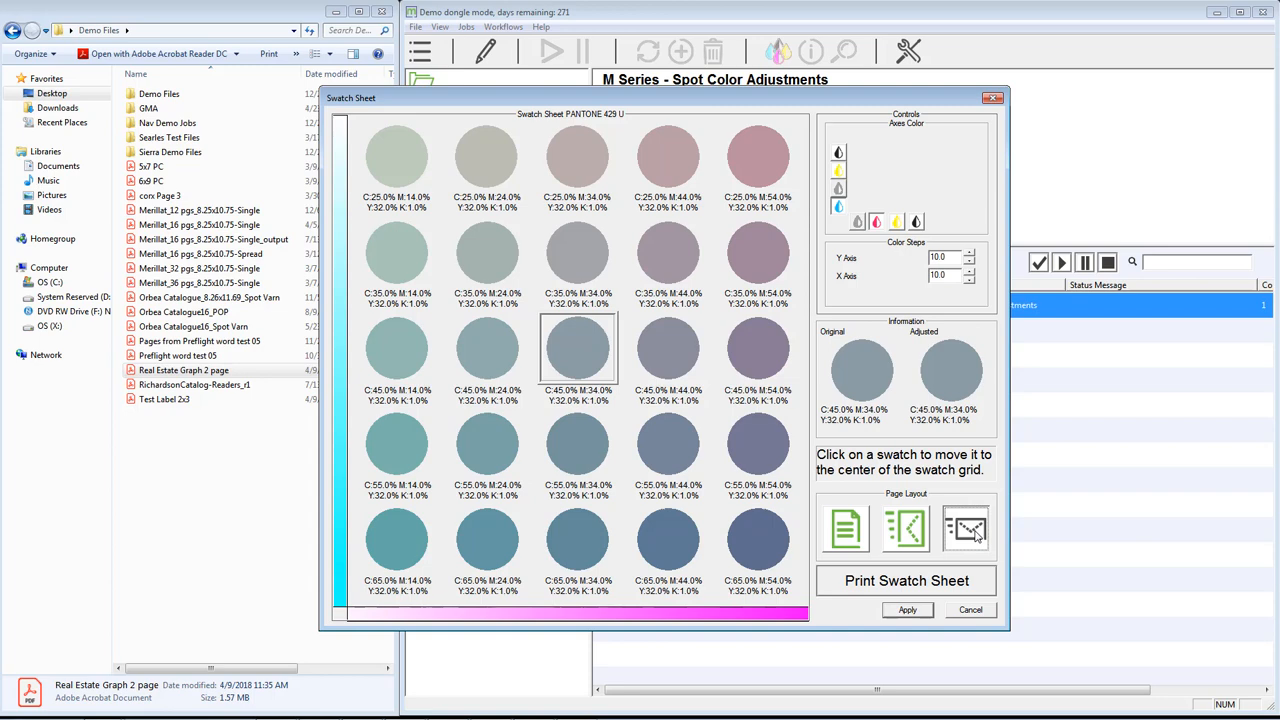
{"action": "left_click", "coordinate": [840, 536]}
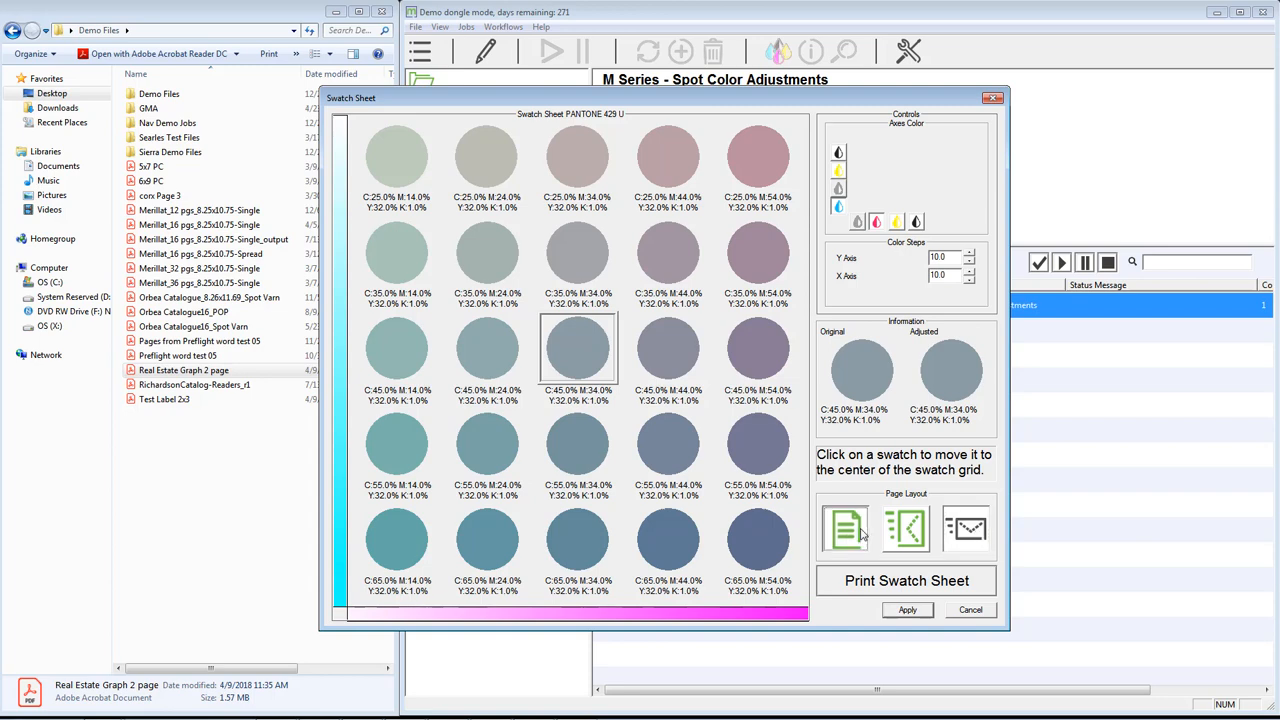
{"action": "left_click", "coordinate": [884, 585]}
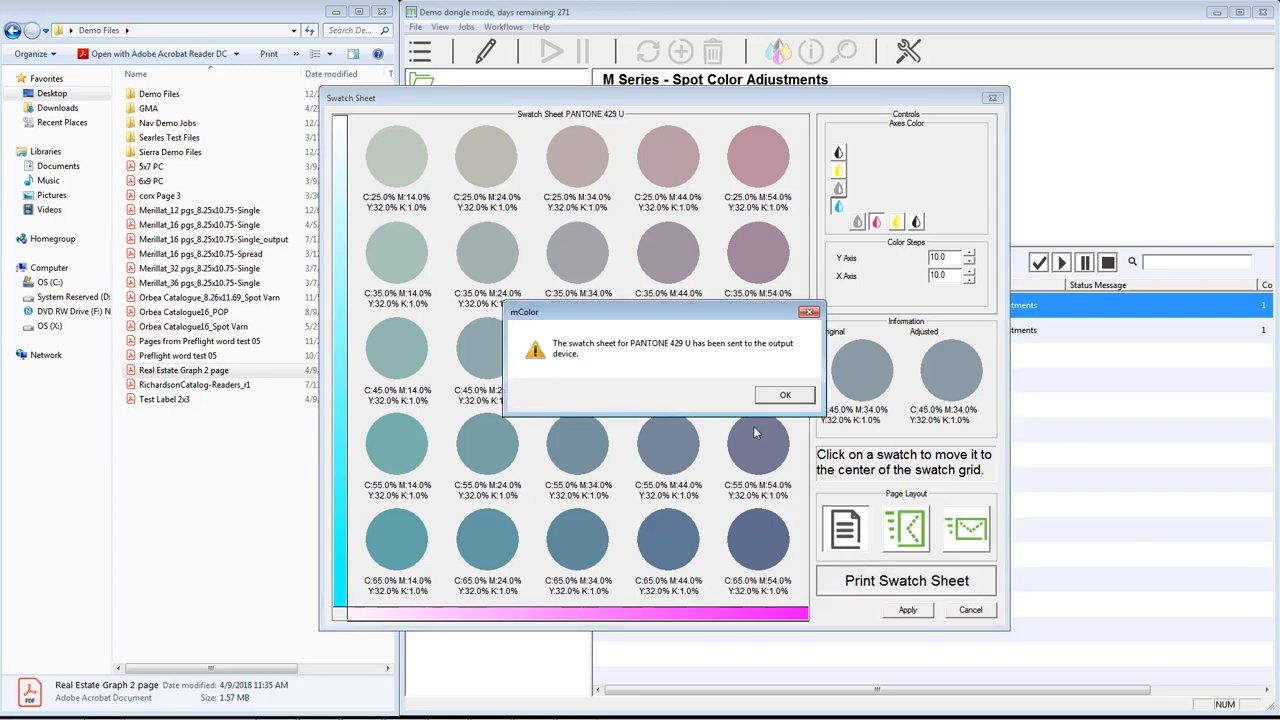
{"action": "left_click", "coordinate": [774, 398]}
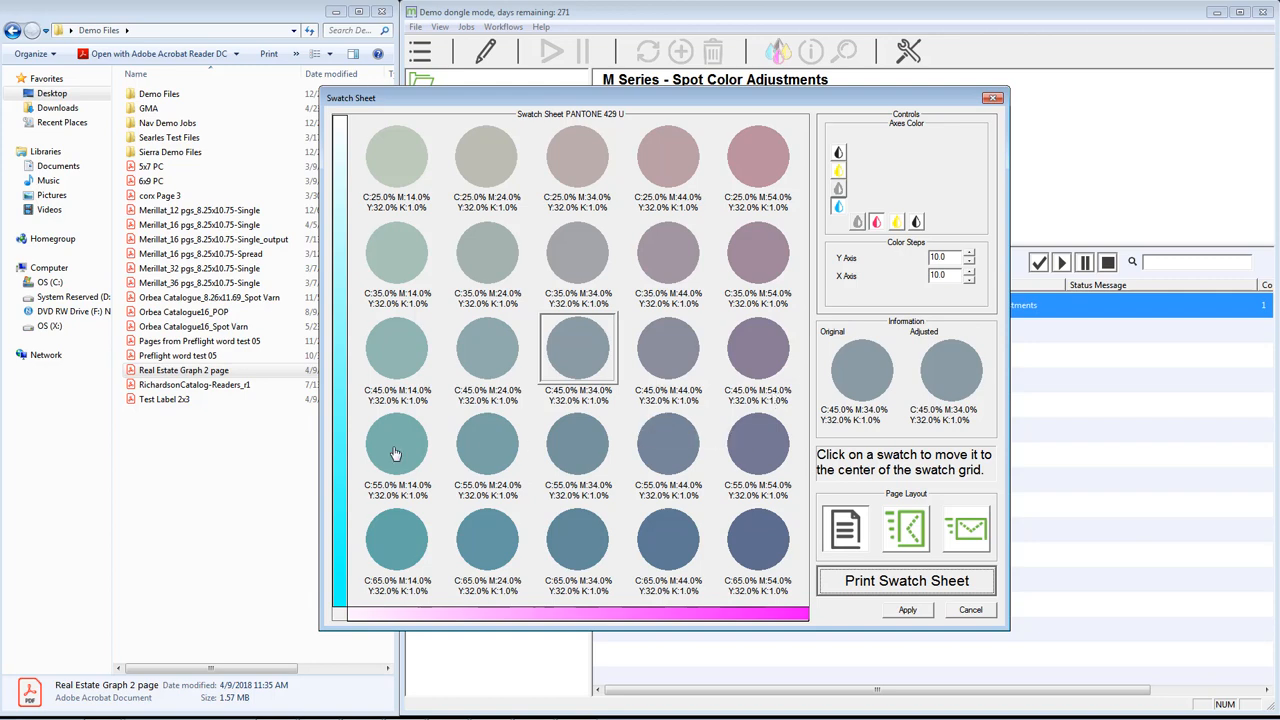
Print a swatch sheet centered on the C:55% M:14% swatch, with color steps of 5.0 on both axes
{"action": "mouse_move", "coordinate": [395, 453]}
{"action": "left_click", "coordinate": [396, 452]}
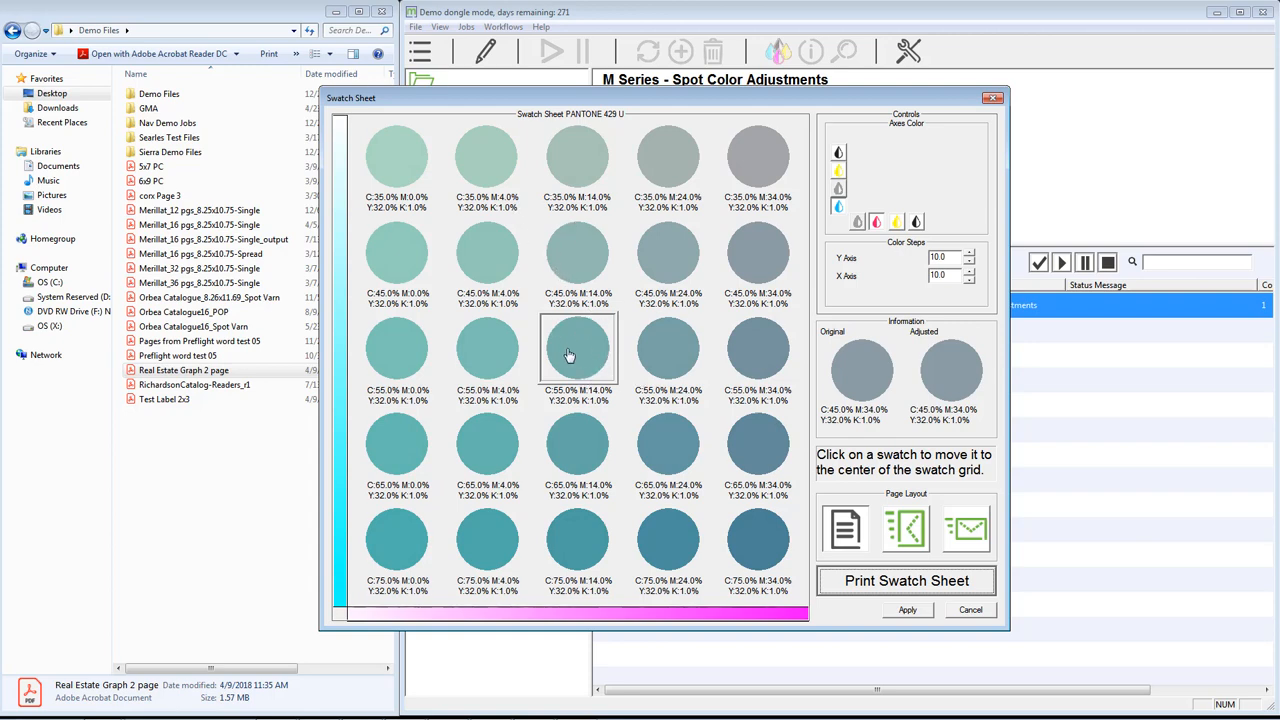
{"action": "mouse_move", "coordinate": [587, 347]}
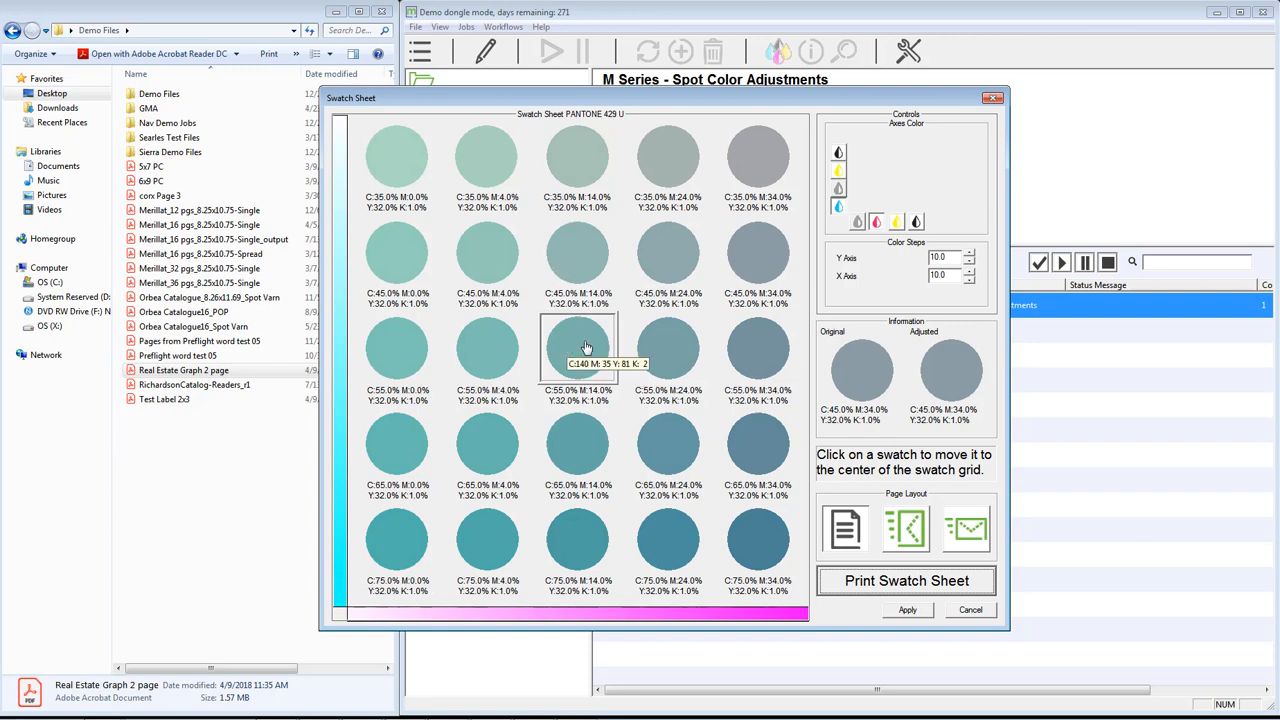
{"action": "left_click", "coordinate": [950, 257]}
{"action": "type", "text": "5"}
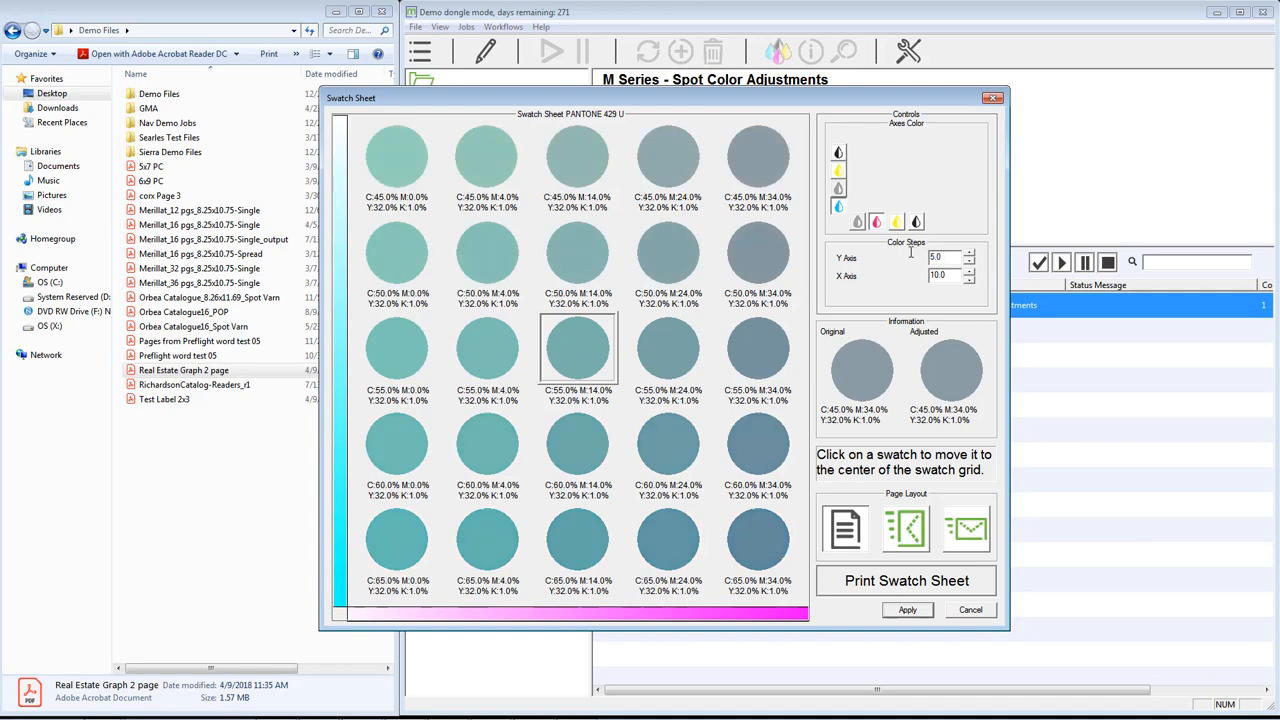
{"action": "key", "text": "Tab"}
{"action": "type", "text": "5"}
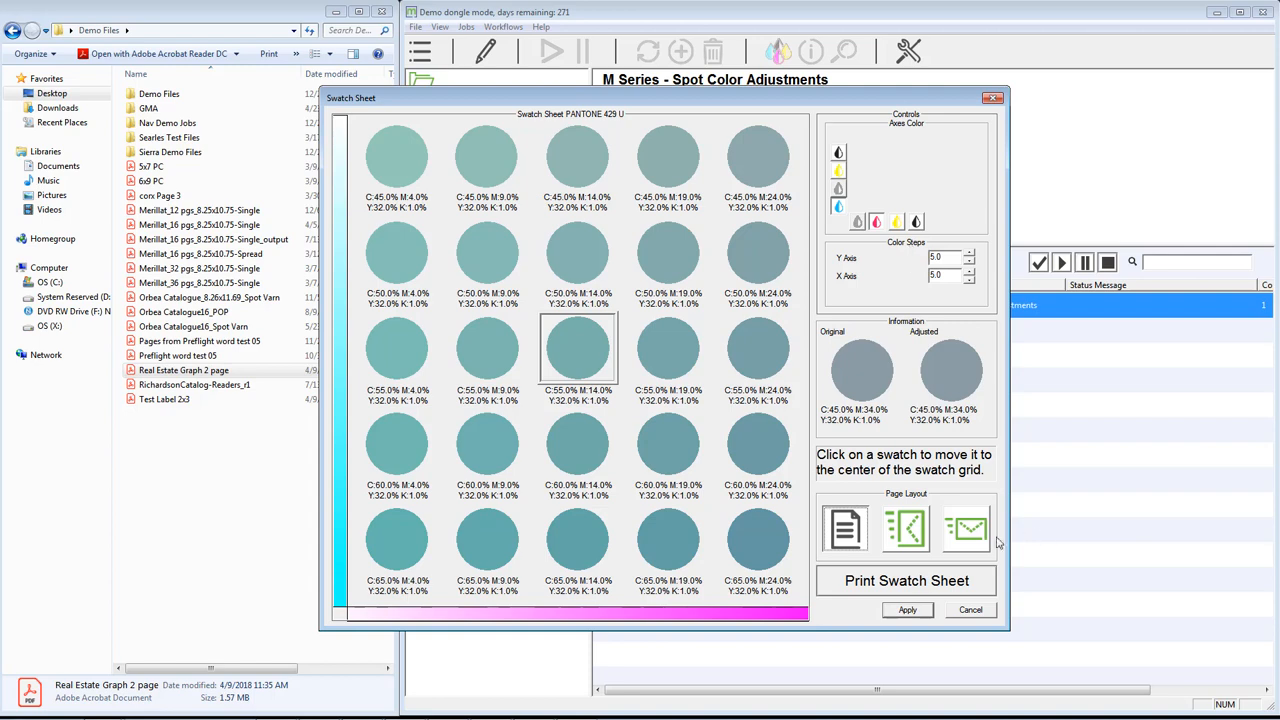
{"action": "left_click", "coordinate": [927, 583]}
{"action": "left_click", "coordinate": [784, 395]}
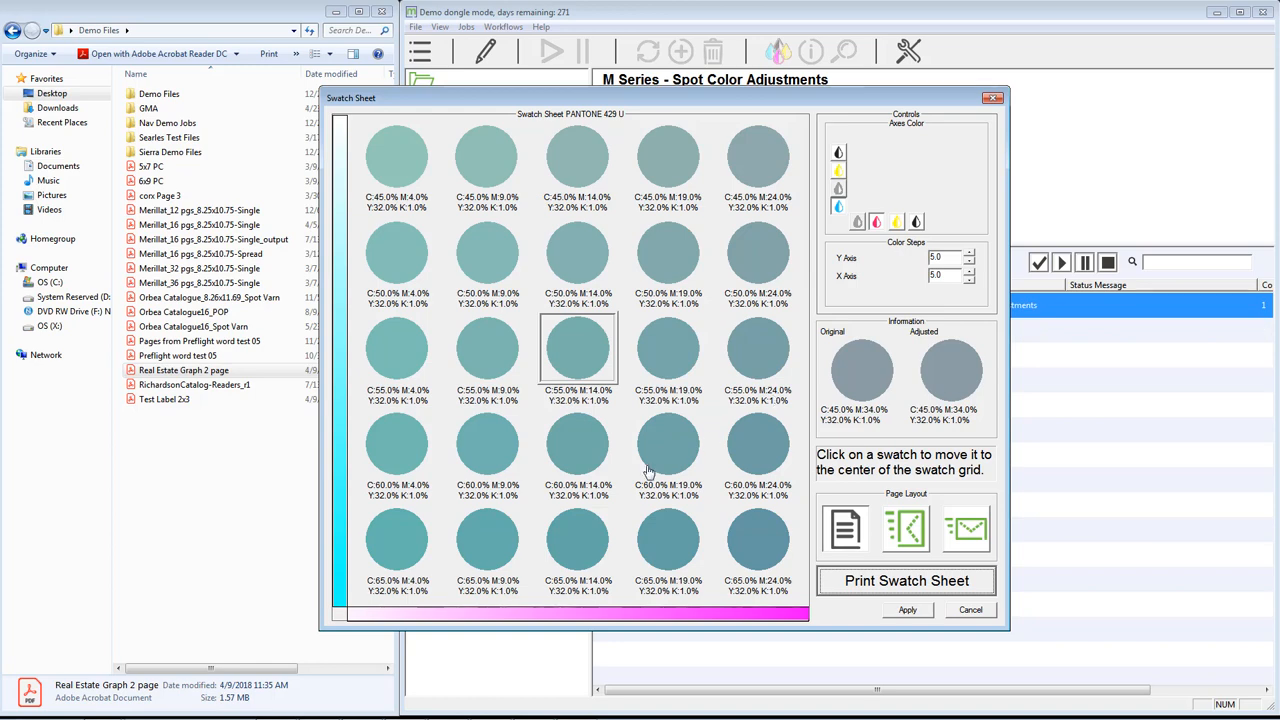
Print a finer swatch sheet centered on the C:65% M:9% swatch, with color steps of 2.0 on both axes
{"action": "left_click", "coordinate": [485, 548]}
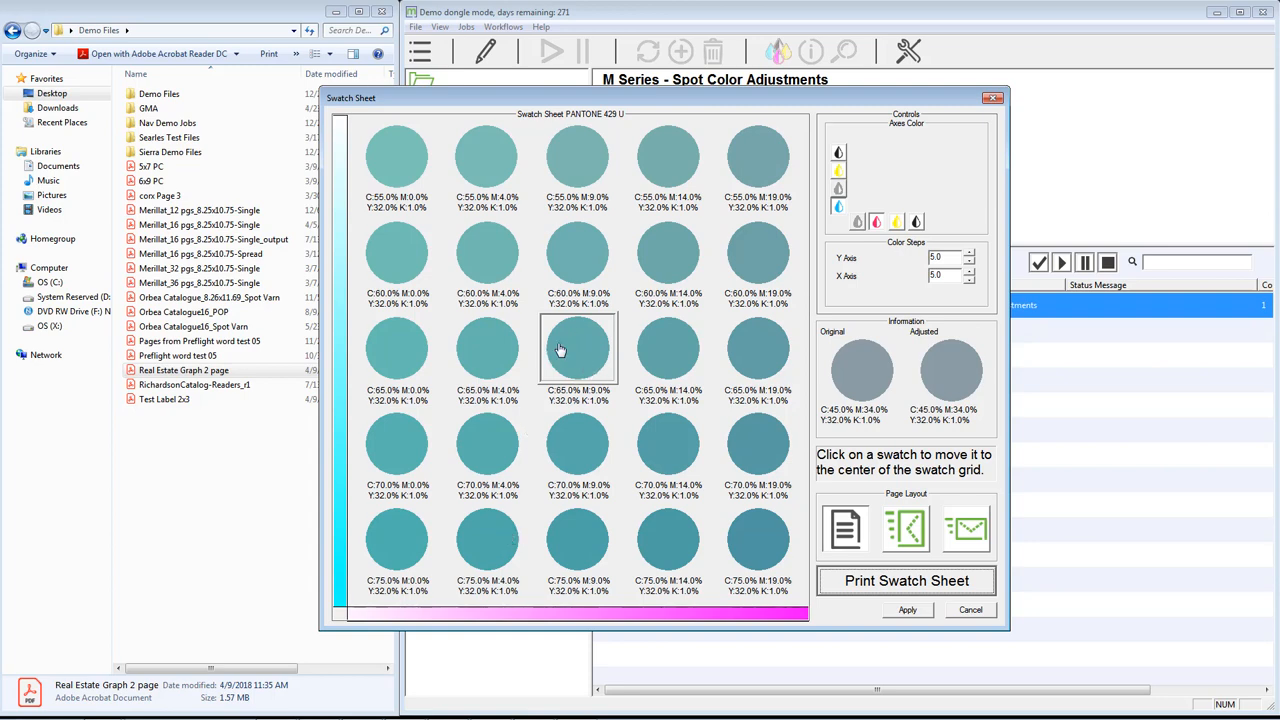
{"action": "double_click", "coordinate": [936, 258]}
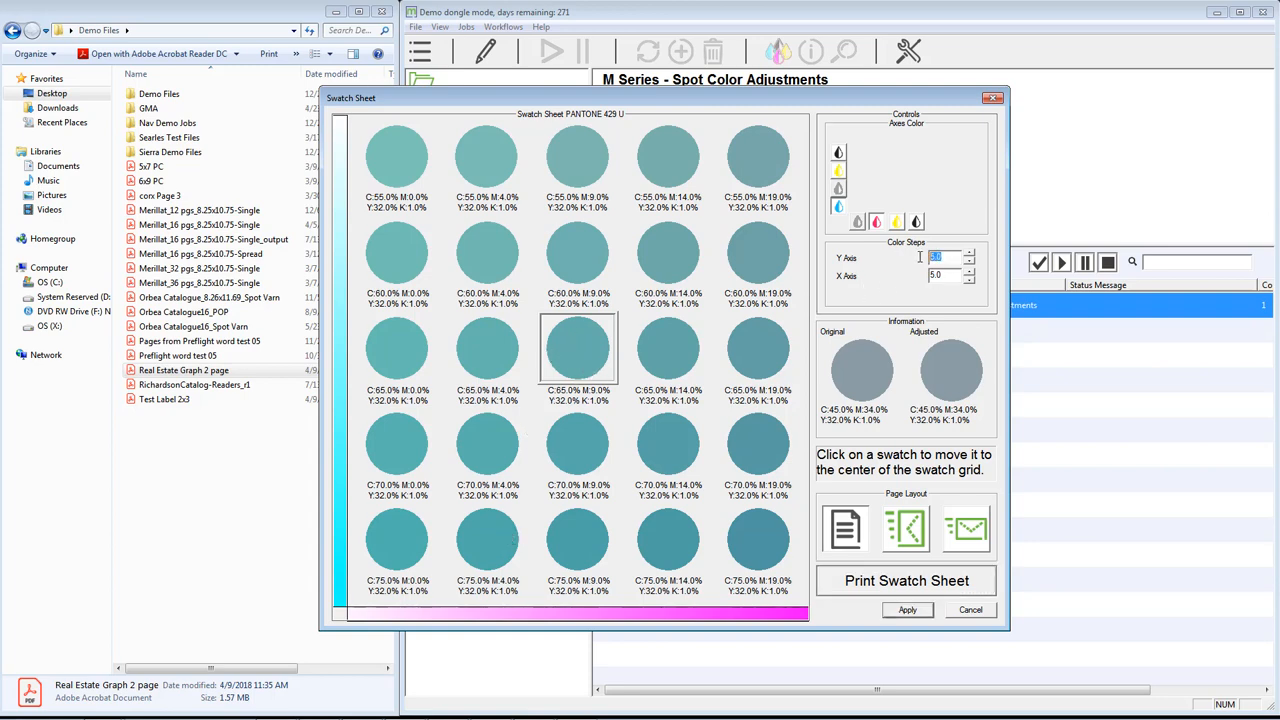
{"action": "type", "text": "2"}
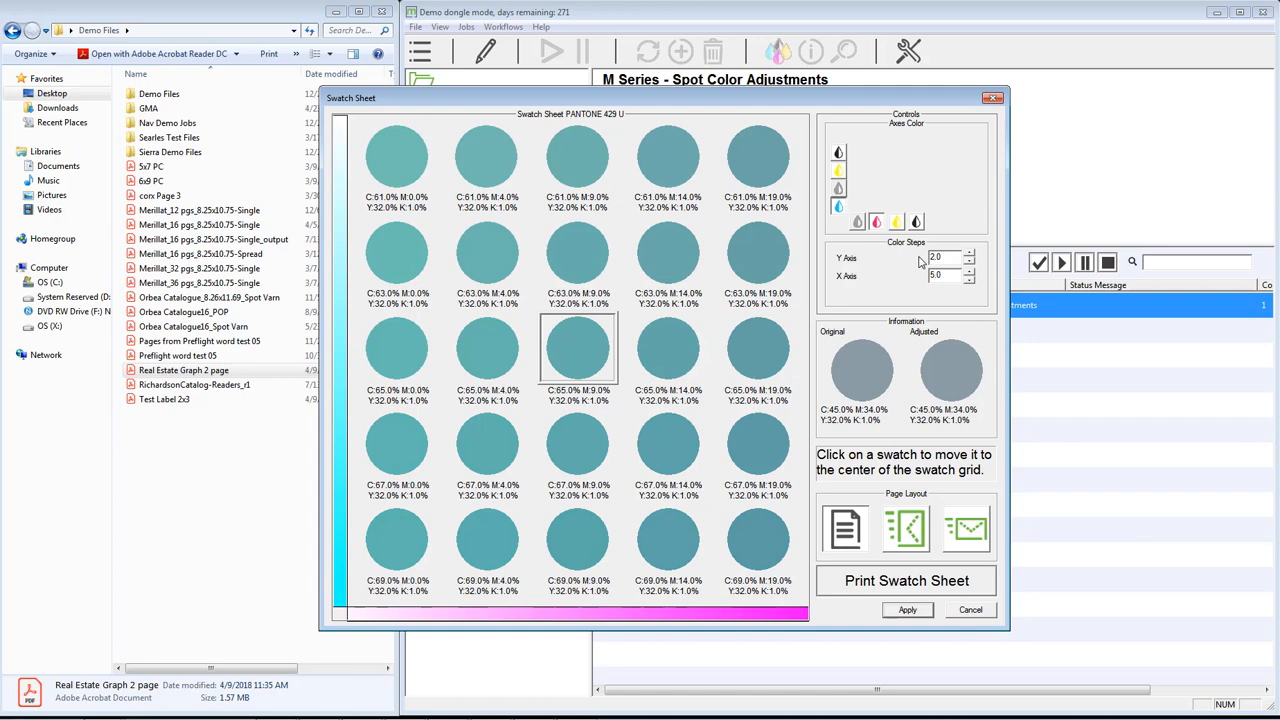
{"action": "key", "text": "Tab"}
{"action": "type", "text": "2"}
{"action": "key", "text": "Tab"}
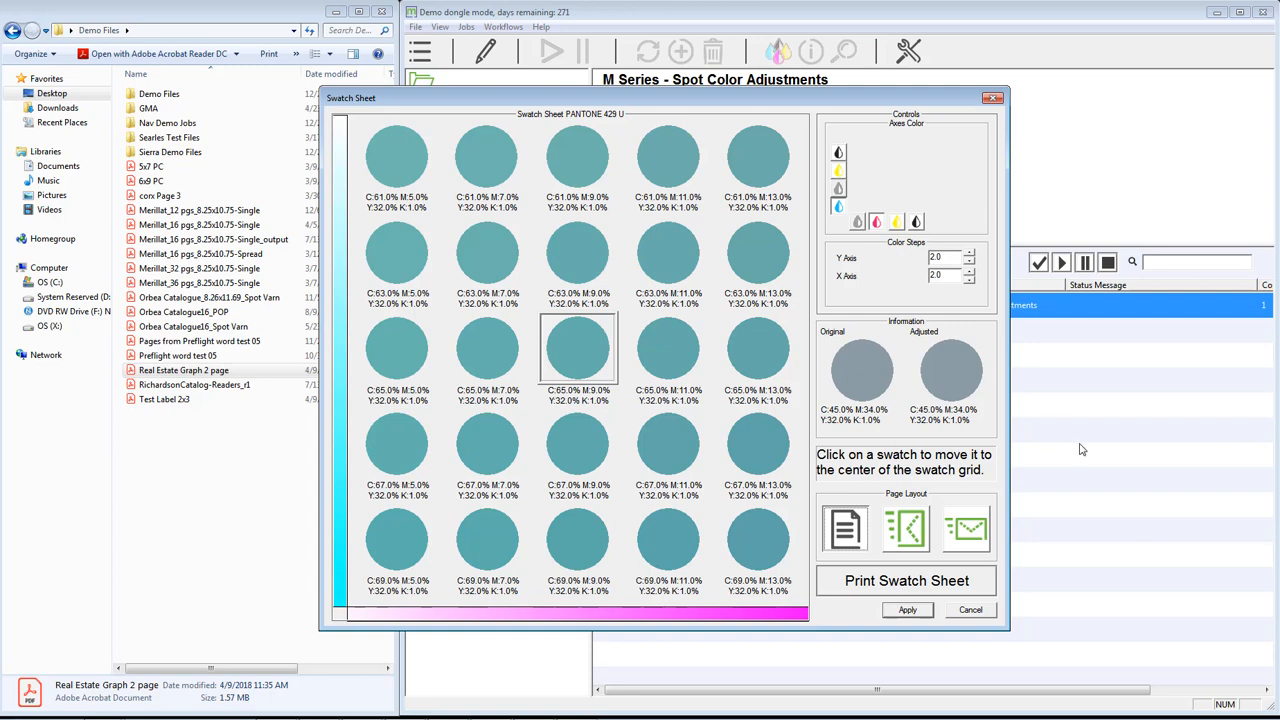
{"action": "left_click", "coordinate": [957, 588]}
{"action": "left_click", "coordinate": [785, 396]}
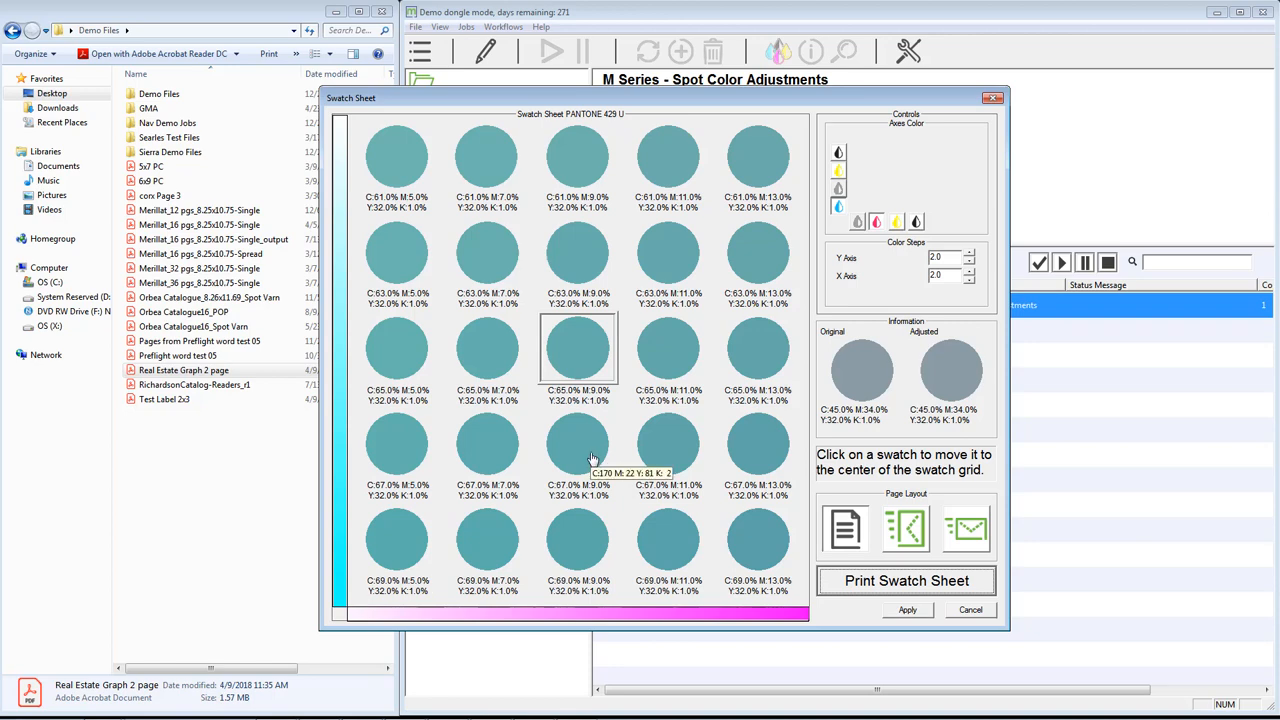
Apply the C:67% M:9% Y:32% K:1% swatch to PANTONE 429 U and save the color edits to a new set named Gloss
{"action": "left_click", "coordinate": [591, 458]}
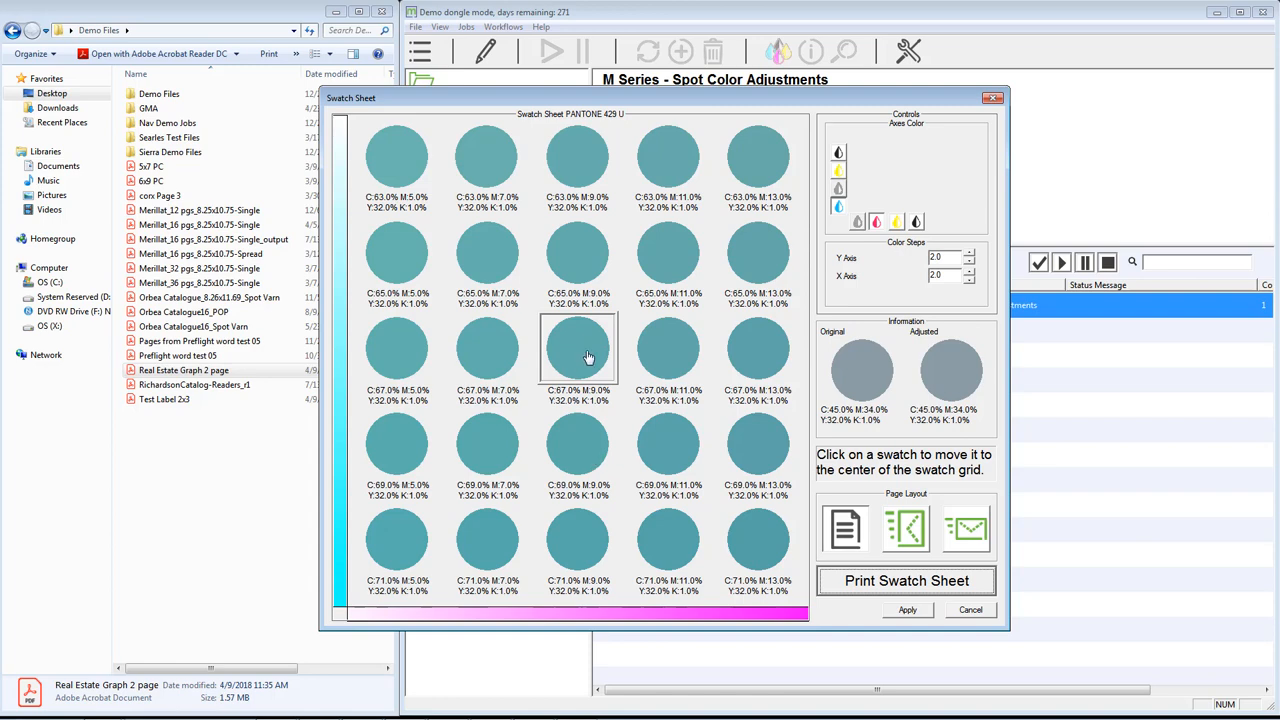
{"action": "left_click", "coordinate": [897, 610]}
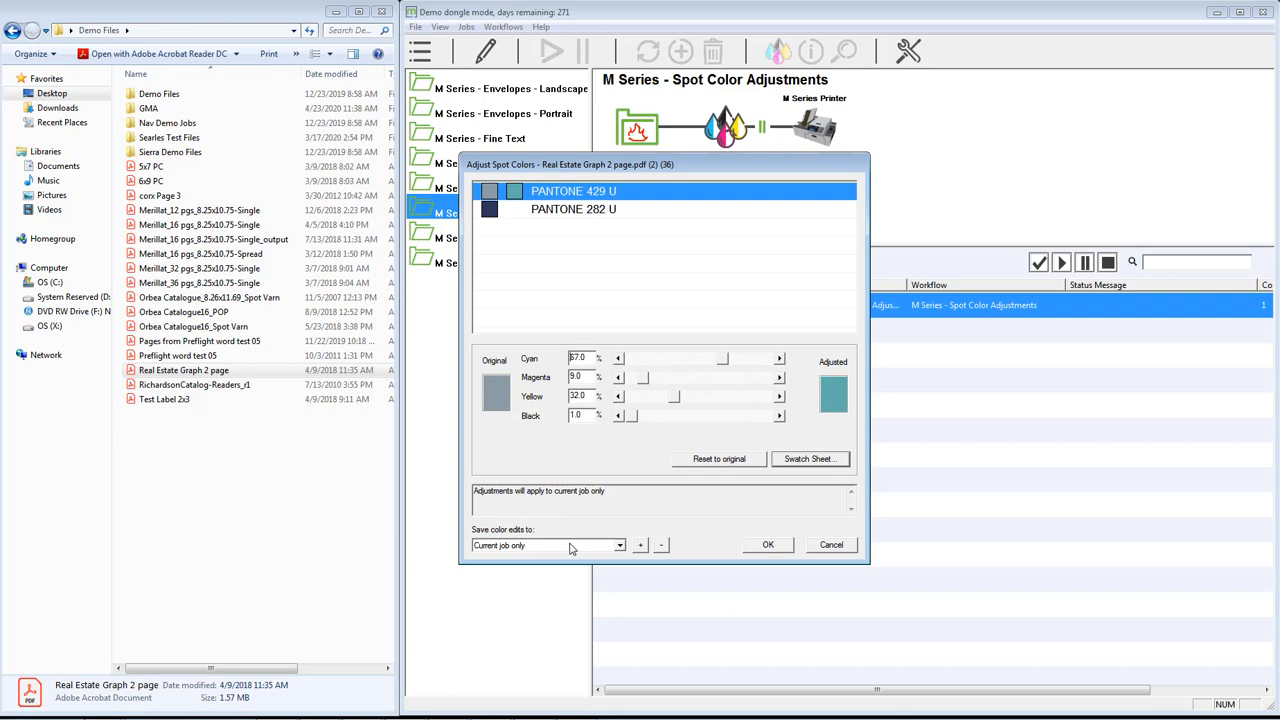
{"action": "left_click", "coordinate": [640, 546]}
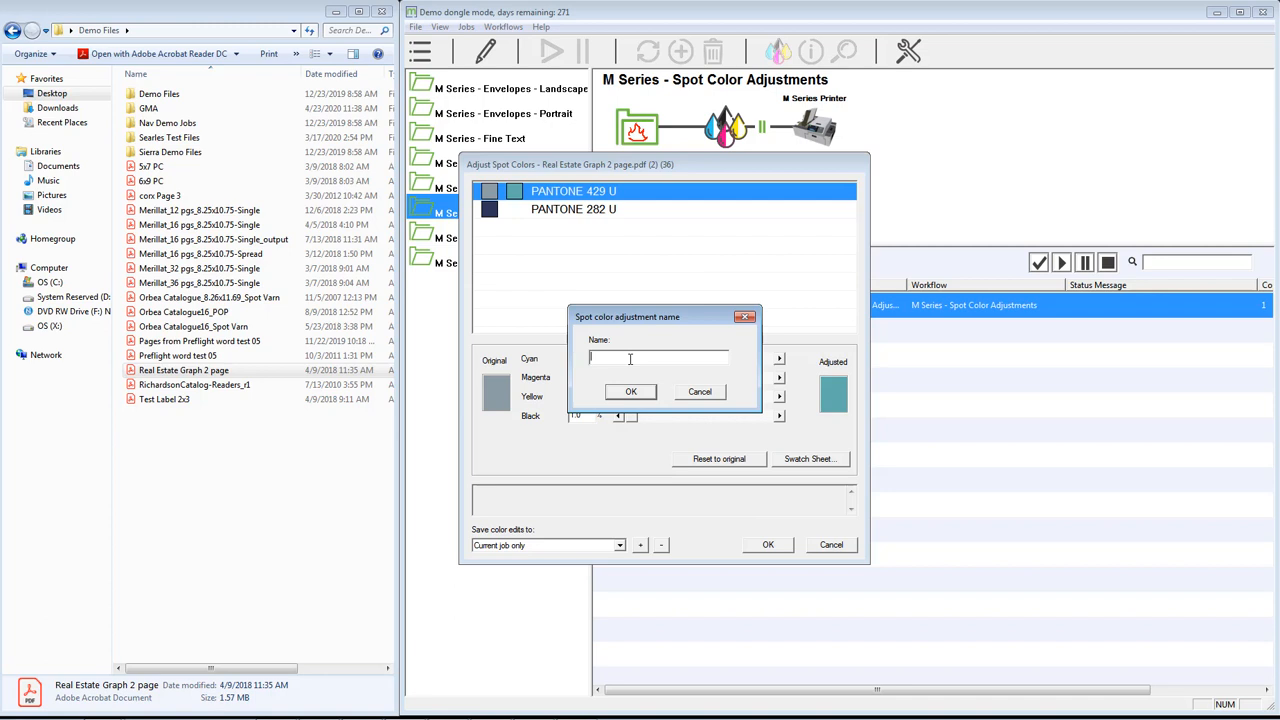
{"action": "type", "text": "Gloss"}
{"action": "left_click", "coordinate": [630, 393]}
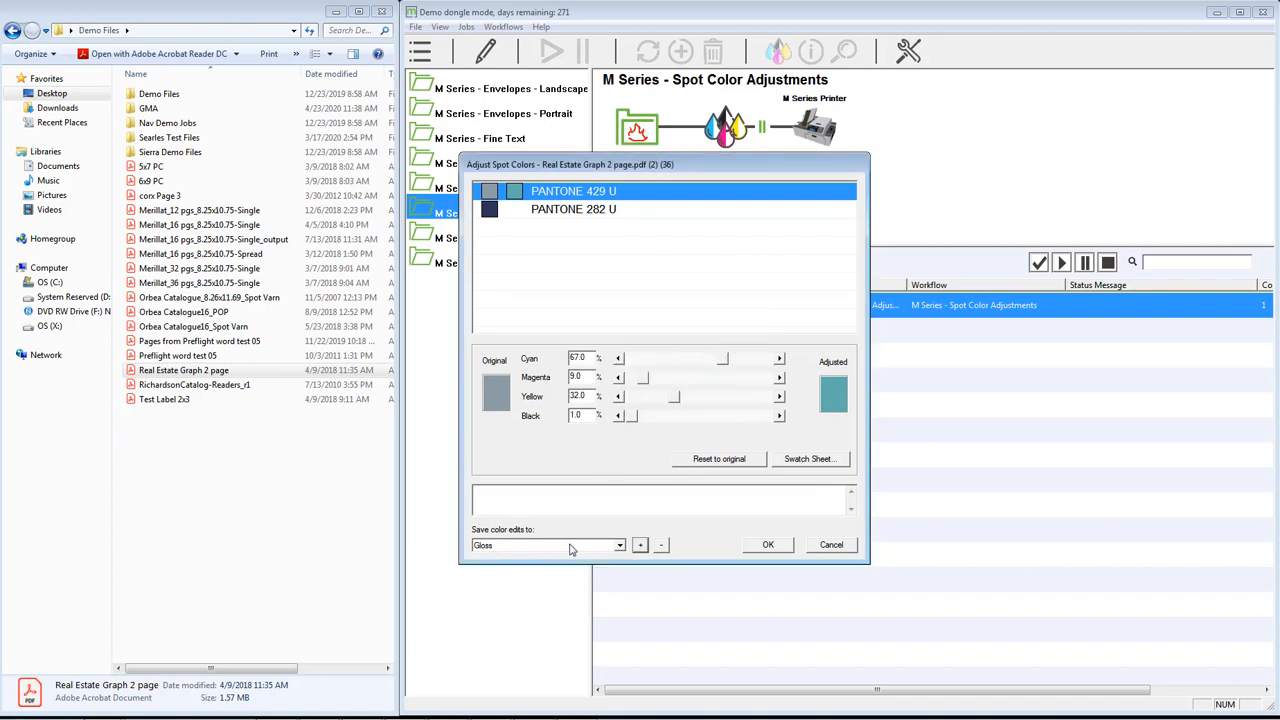
{"action": "left_click", "coordinate": [766, 545]}
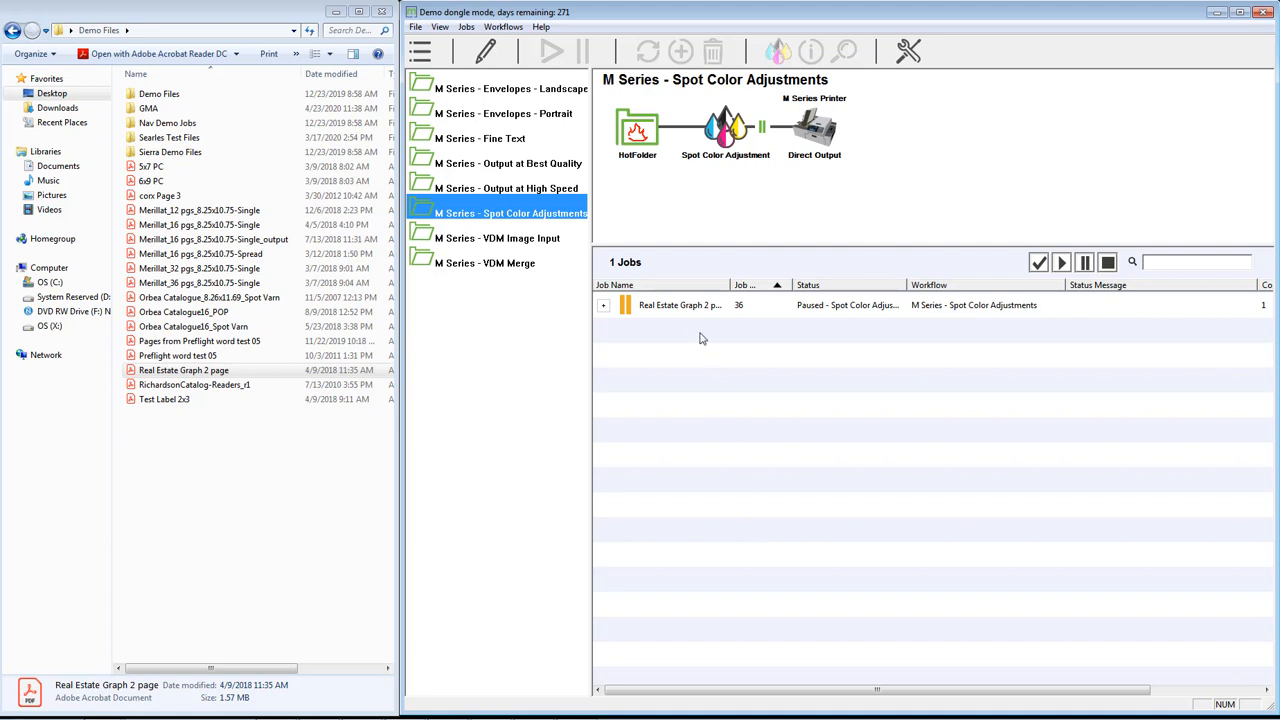
Set the M Series - Spot Color Adjustments workflow to adjust spot colors using the Gloss set
{"action": "double_click", "coordinate": [680, 306]}
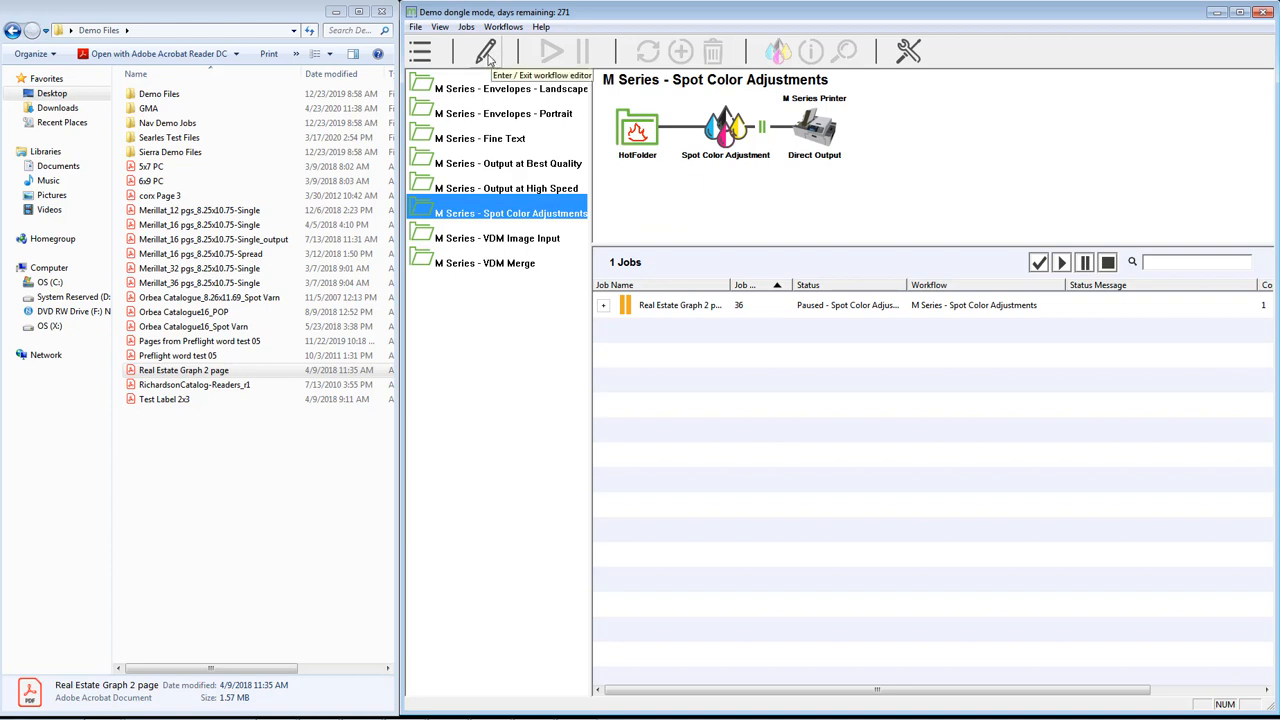
{"action": "left_click", "coordinate": [488, 58]}
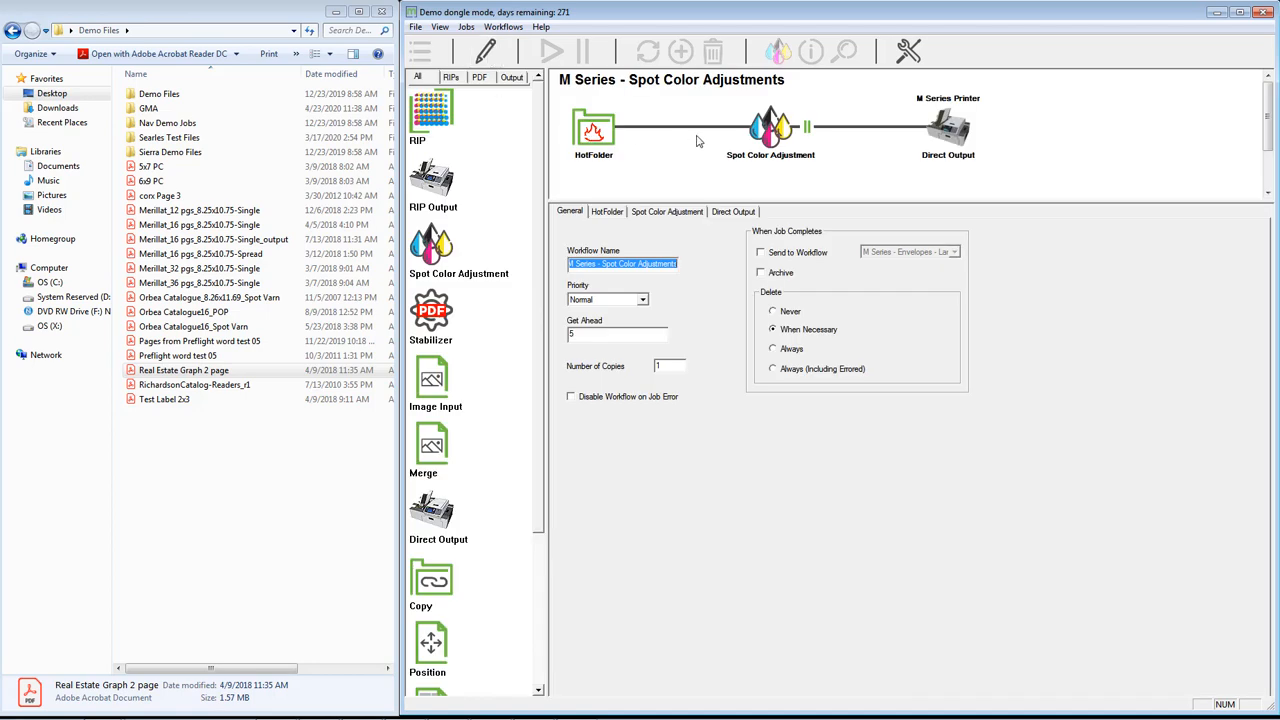
{"action": "left_click", "coordinate": [772, 142]}
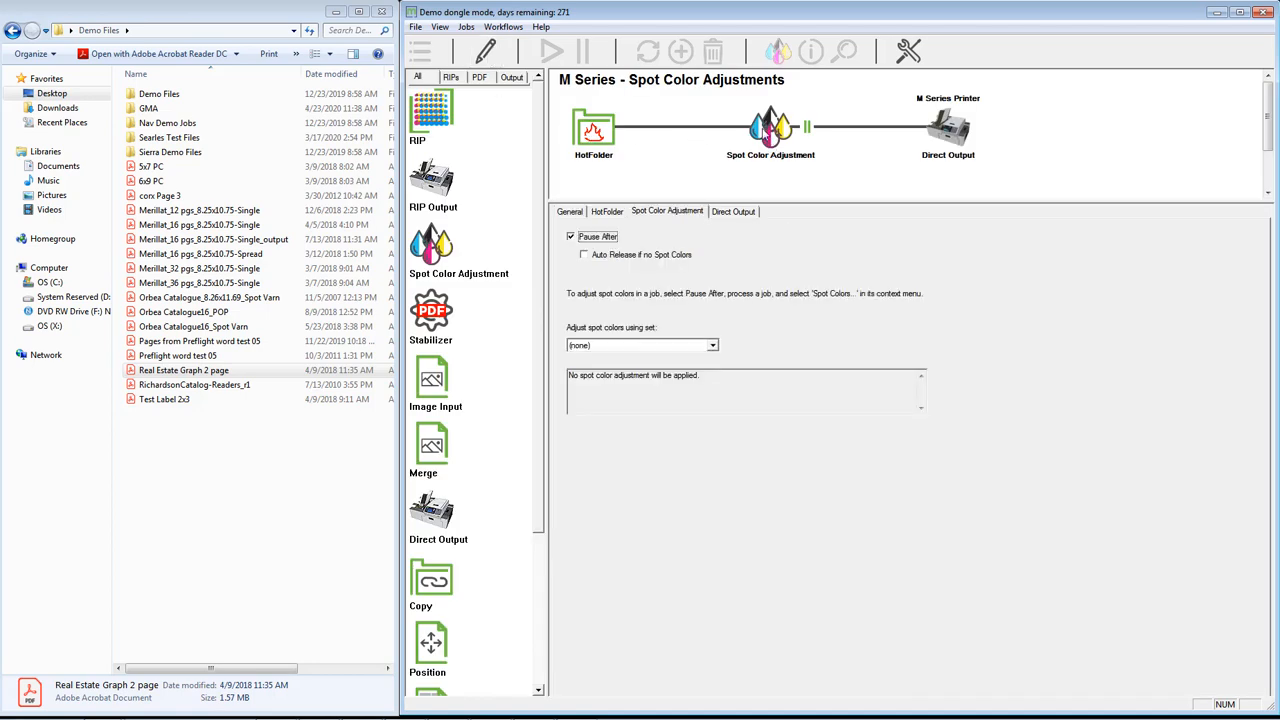
{"action": "left_click", "coordinate": [641, 346]}
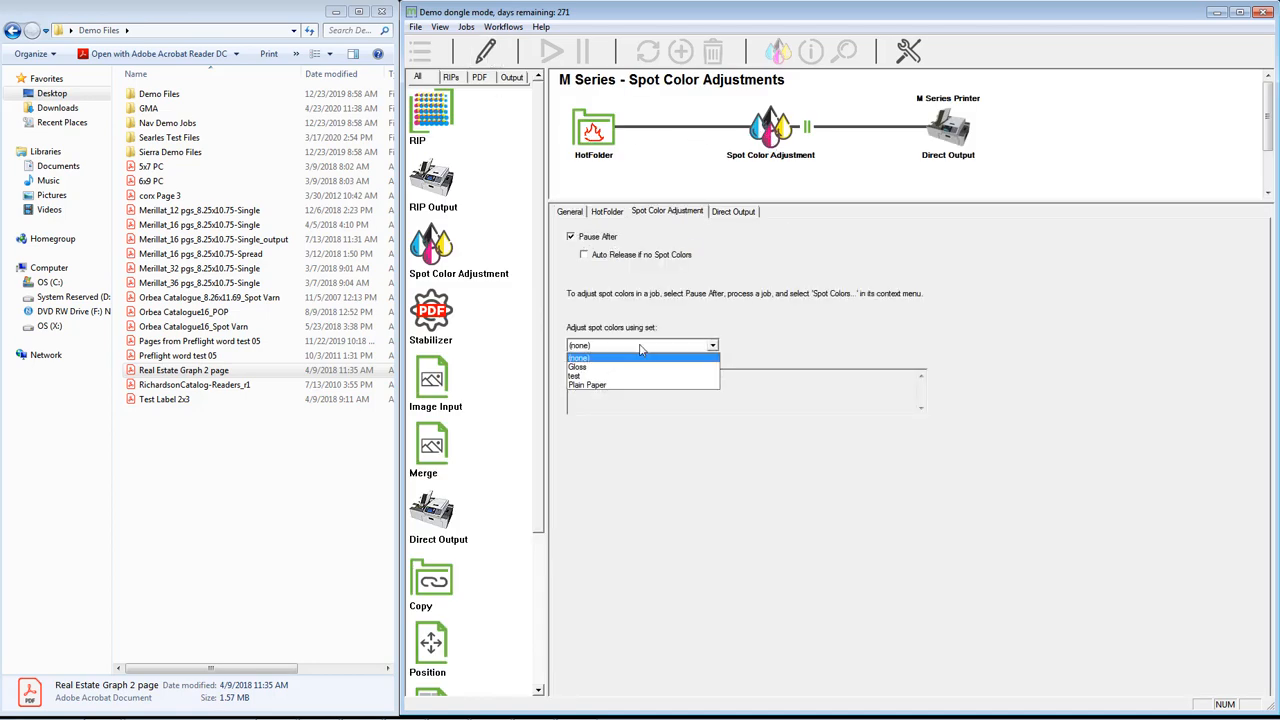
{"action": "left_click", "coordinate": [635, 368]}
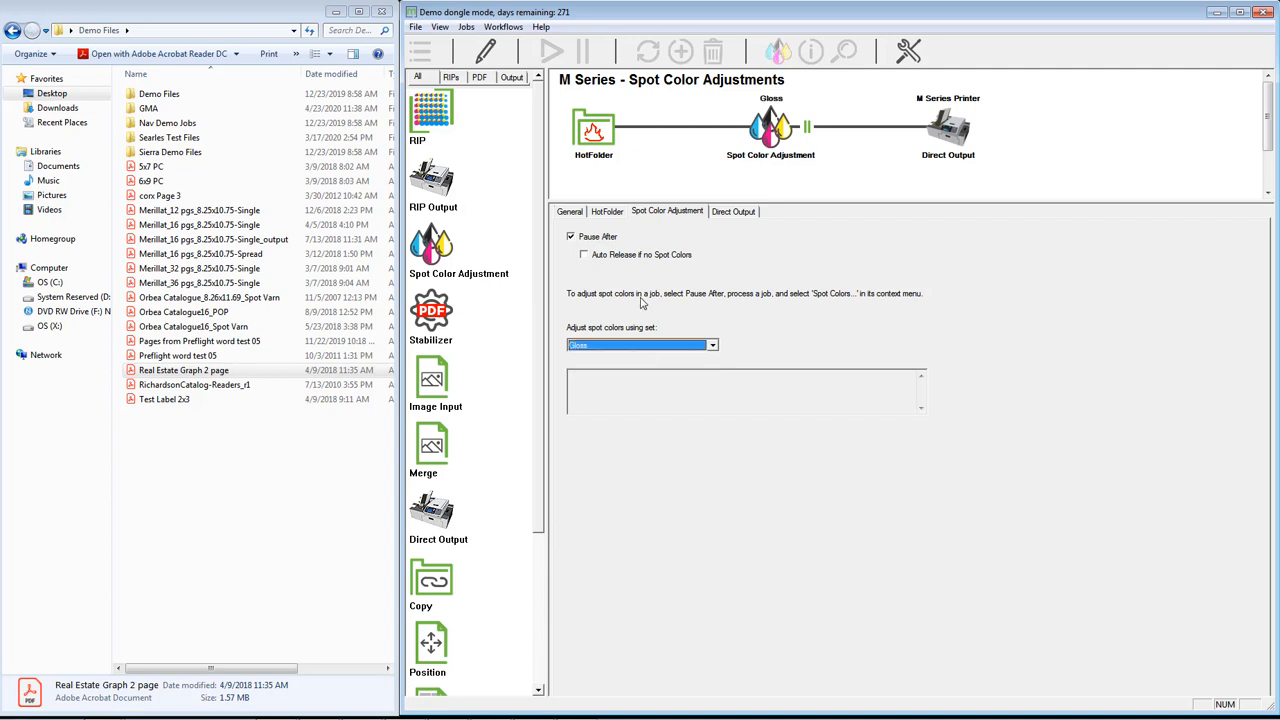
{"action": "left_click", "coordinate": [484, 54]}
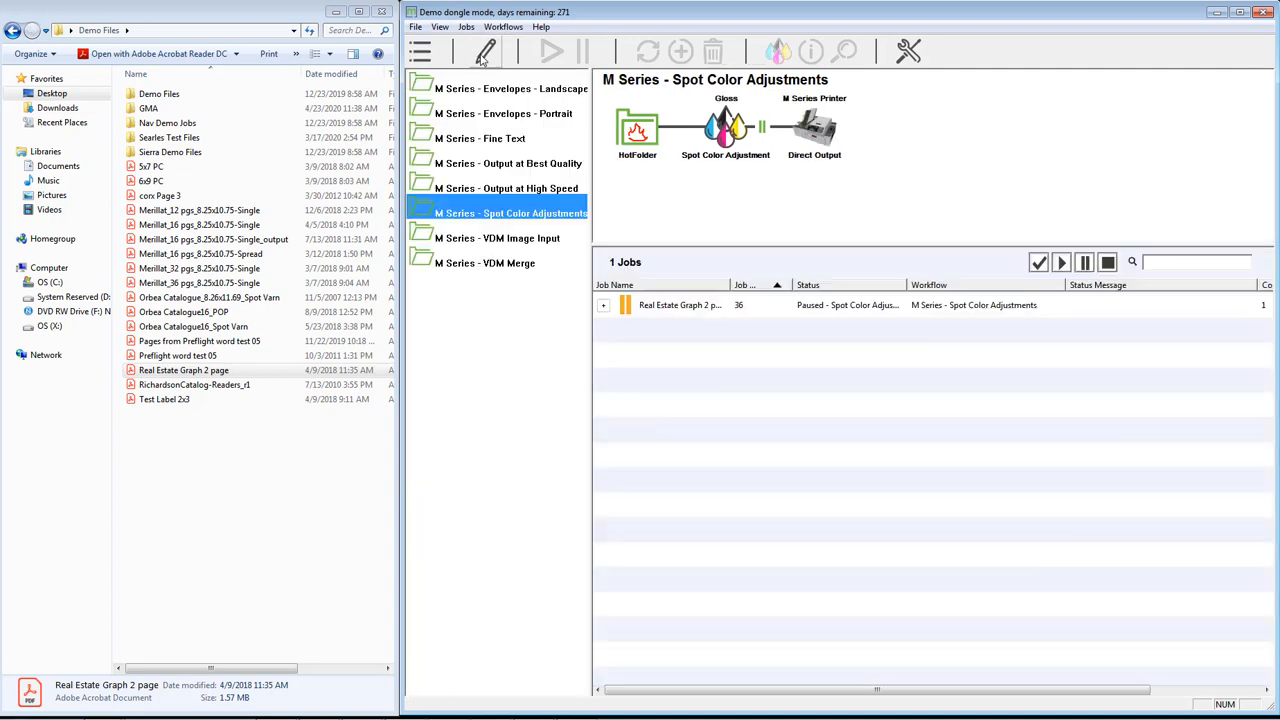
Reprocess the Real Estate Graph 2 page job through the workflow and review its spot color adjustments
{"action": "double_click", "coordinate": [666, 311]}
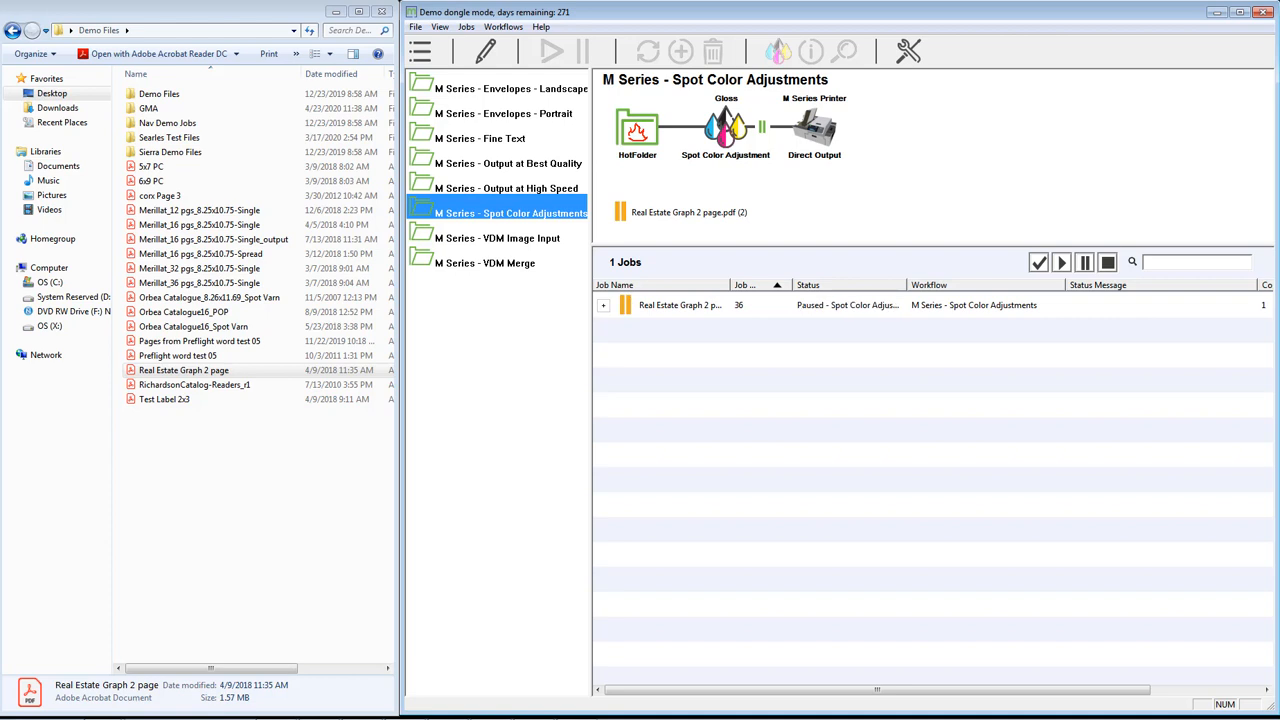
{"action": "left_click", "coordinate": [672, 305]}
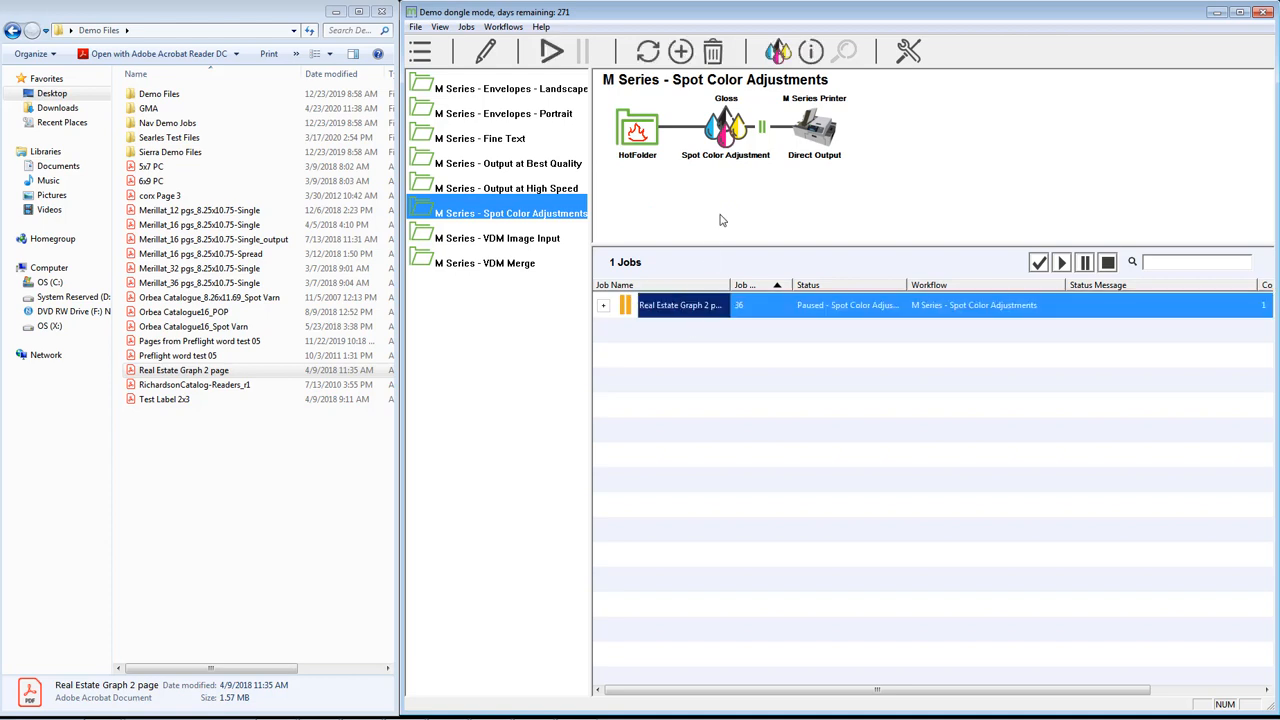
{"action": "left_click", "coordinate": [779, 52]}
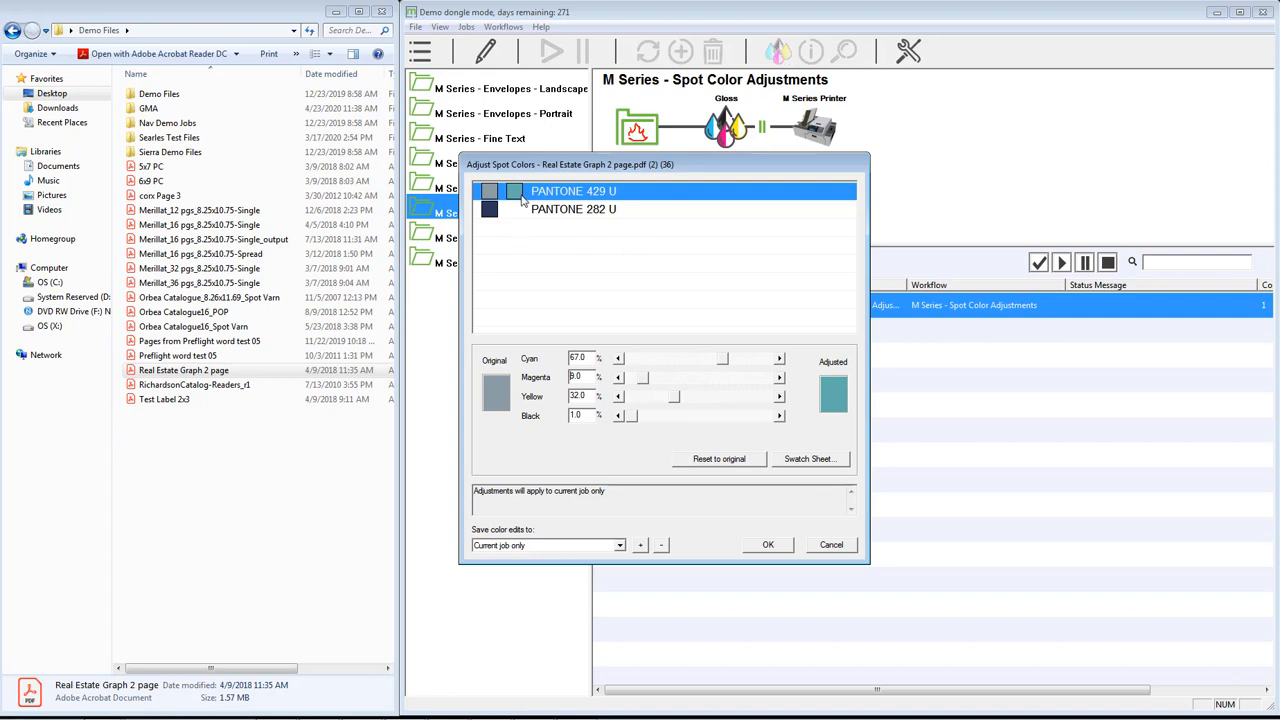
Preview the PANTONE 282 U swatch sheet with Gloss chosen for saving color edits, and cancel without applying changes
{"action": "left_click", "coordinate": [578, 212]}
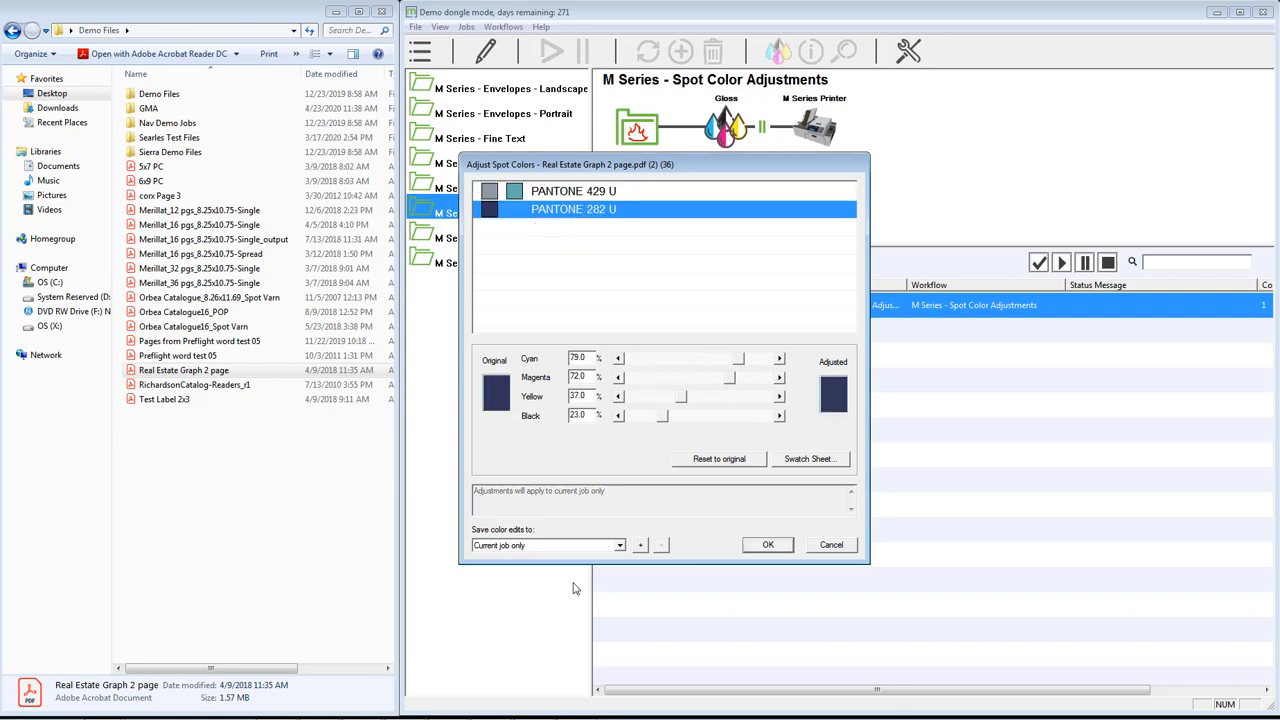
{"action": "left_click", "coordinate": [619, 546]}
{"action": "left_click", "coordinate": [574, 567]}
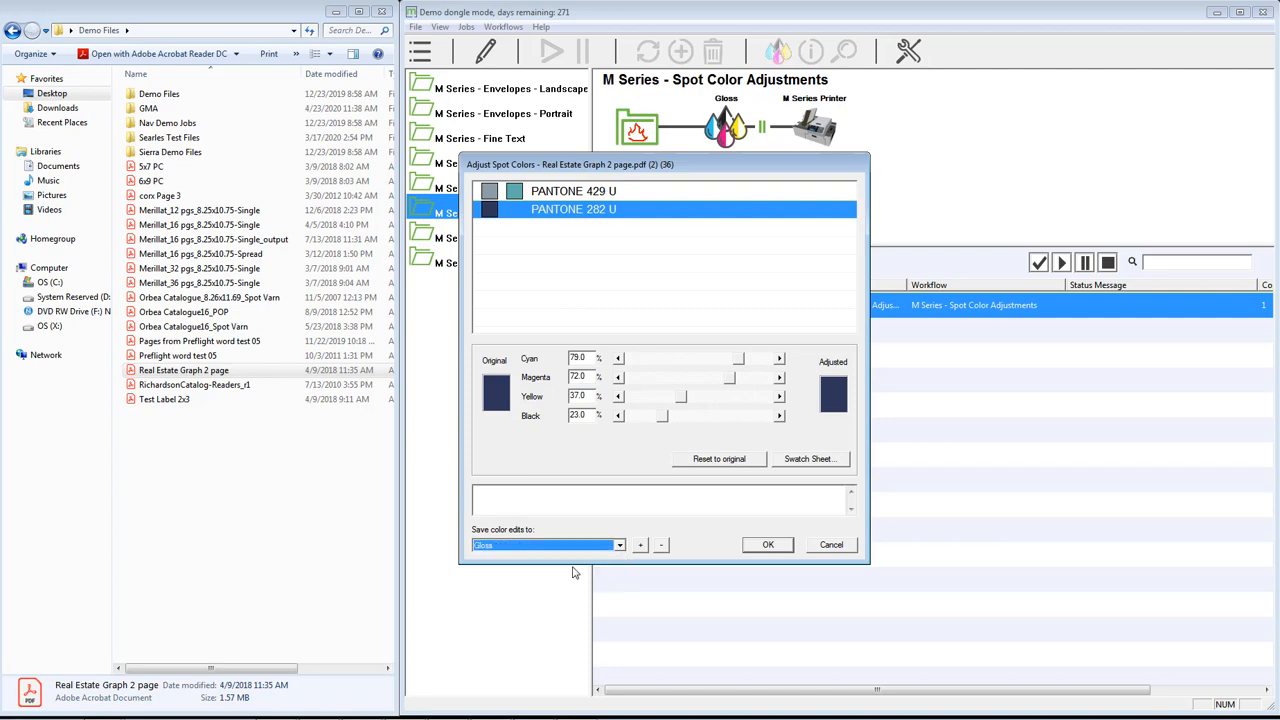
{"action": "left_click", "coordinate": [790, 462]}
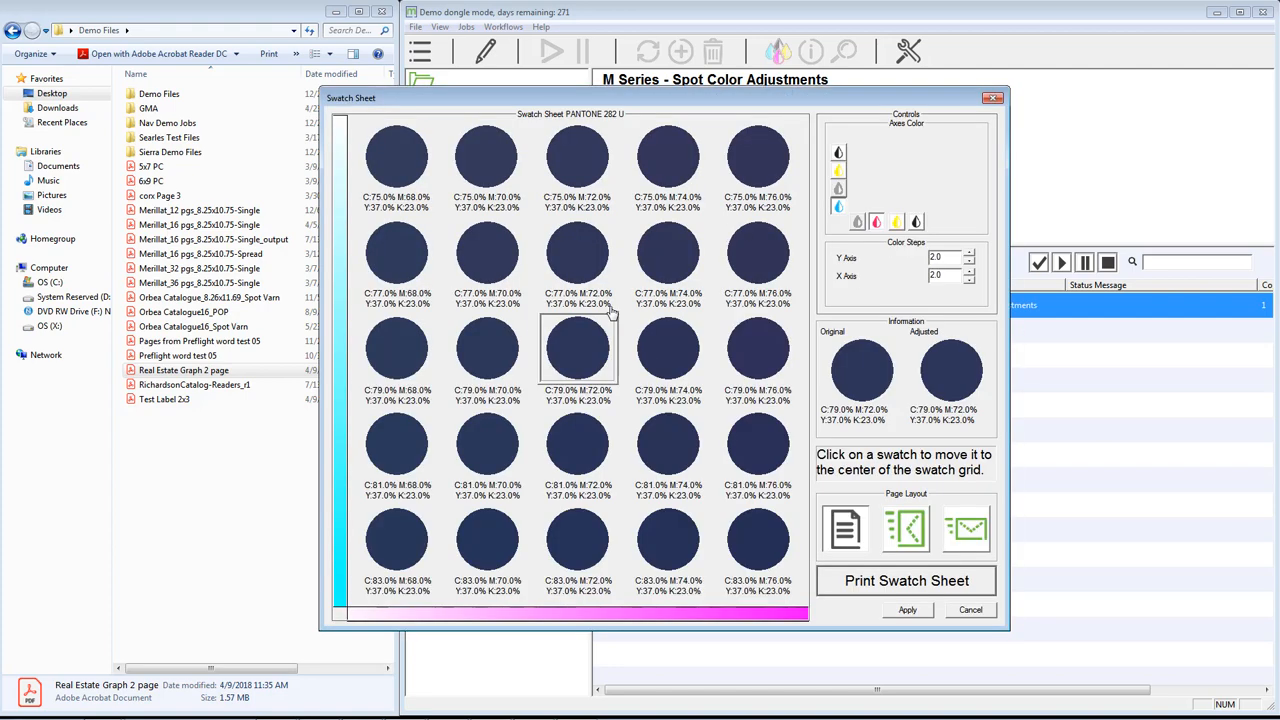
{"action": "left_click", "coordinate": [967, 612]}
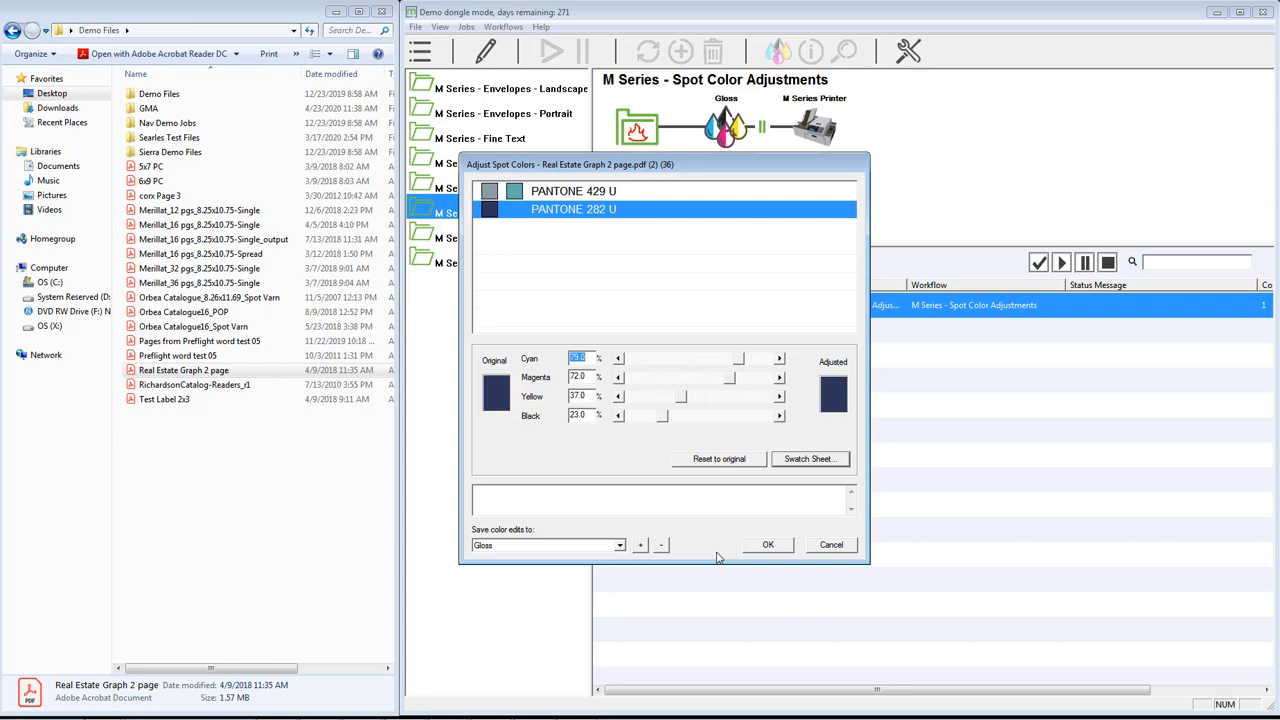
{"action": "left_click", "coordinate": [826, 548]}
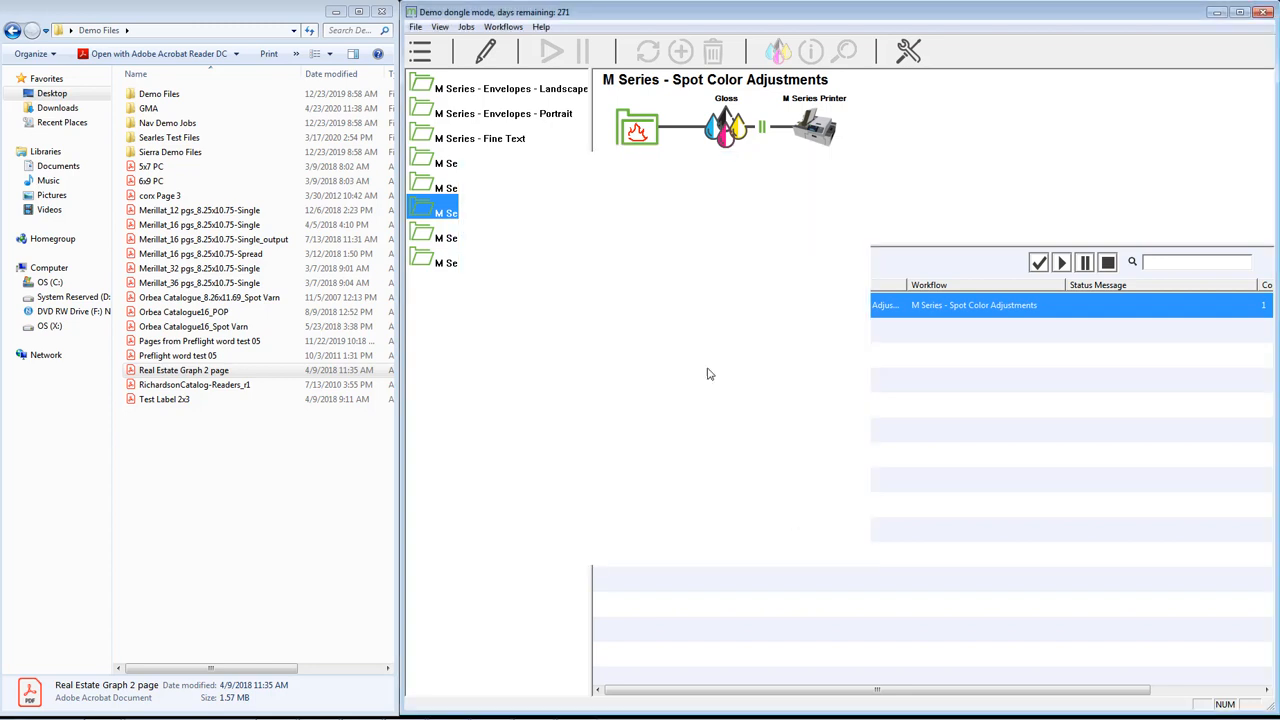
Set the workflow's spot color adjustment set back to (none)
{"action": "double_click", "coordinate": [641, 199]}
{"action": "left_click", "coordinate": [762, 136]}
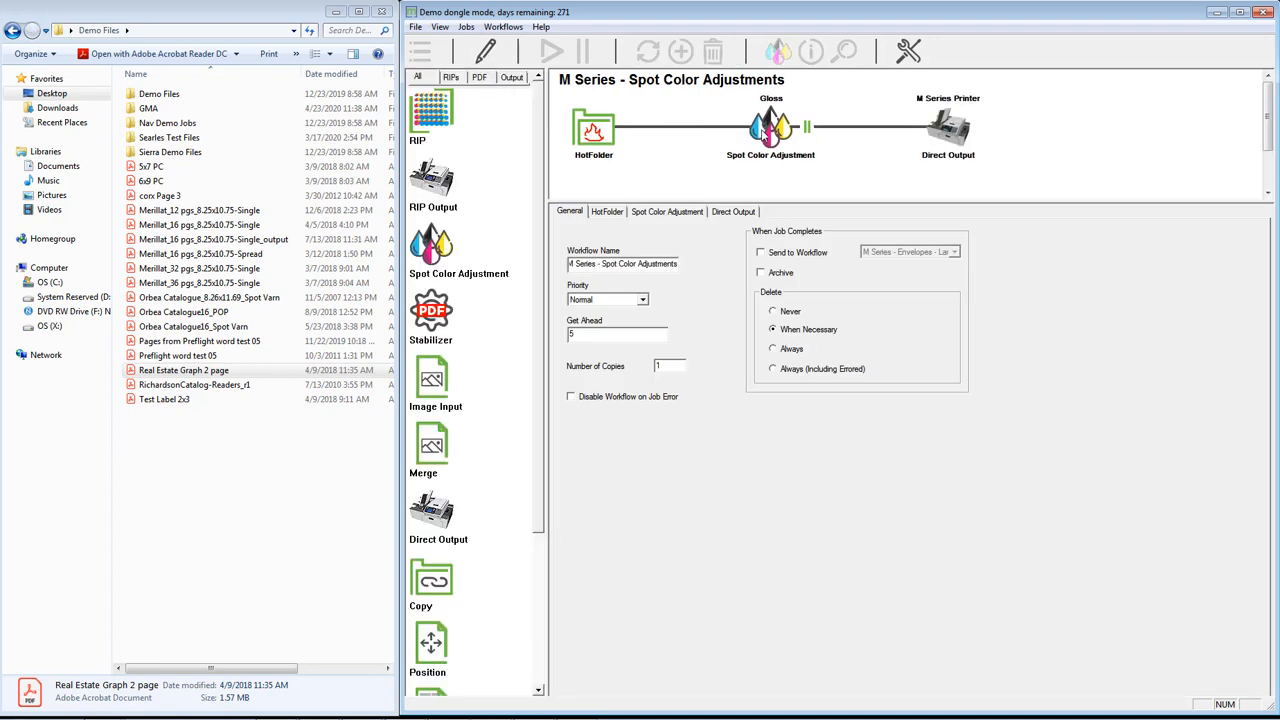
{"action": "left_click", "coordinate": [646, 345]}
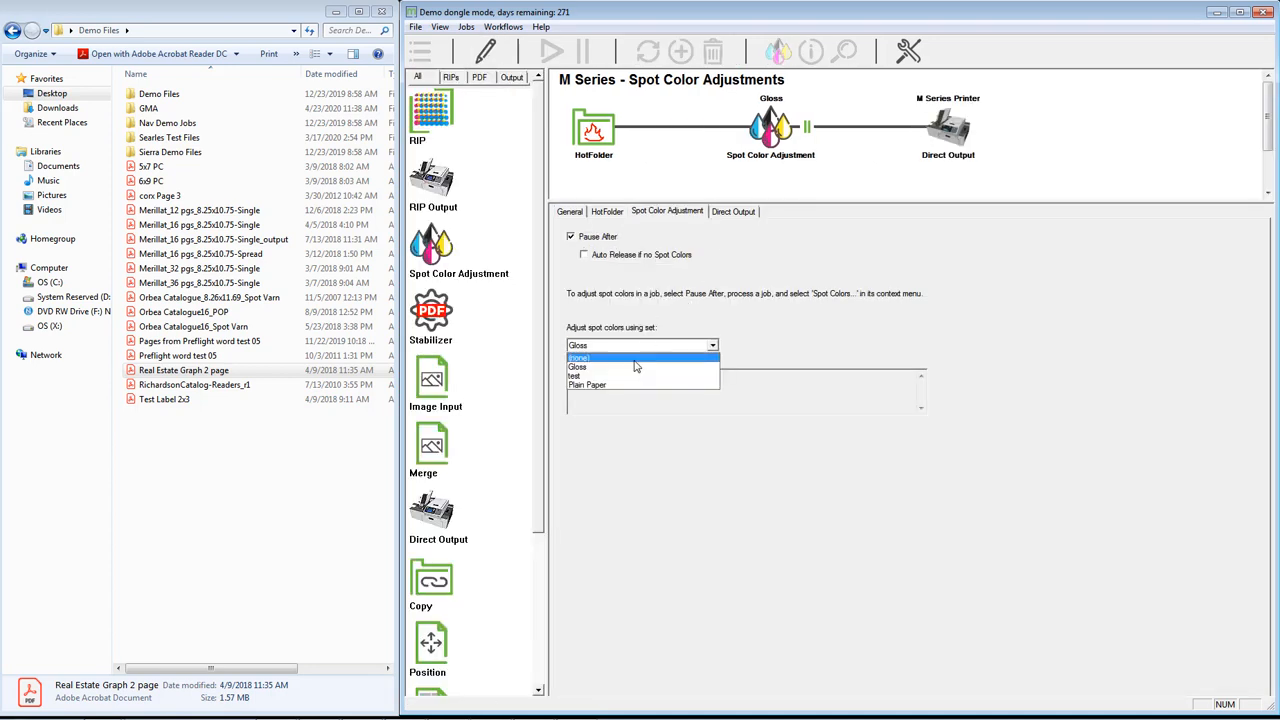
{"action": "left_click", "coordinate": [637, 359]}
{"action": "left_click", "coordinate": [497, 54]}
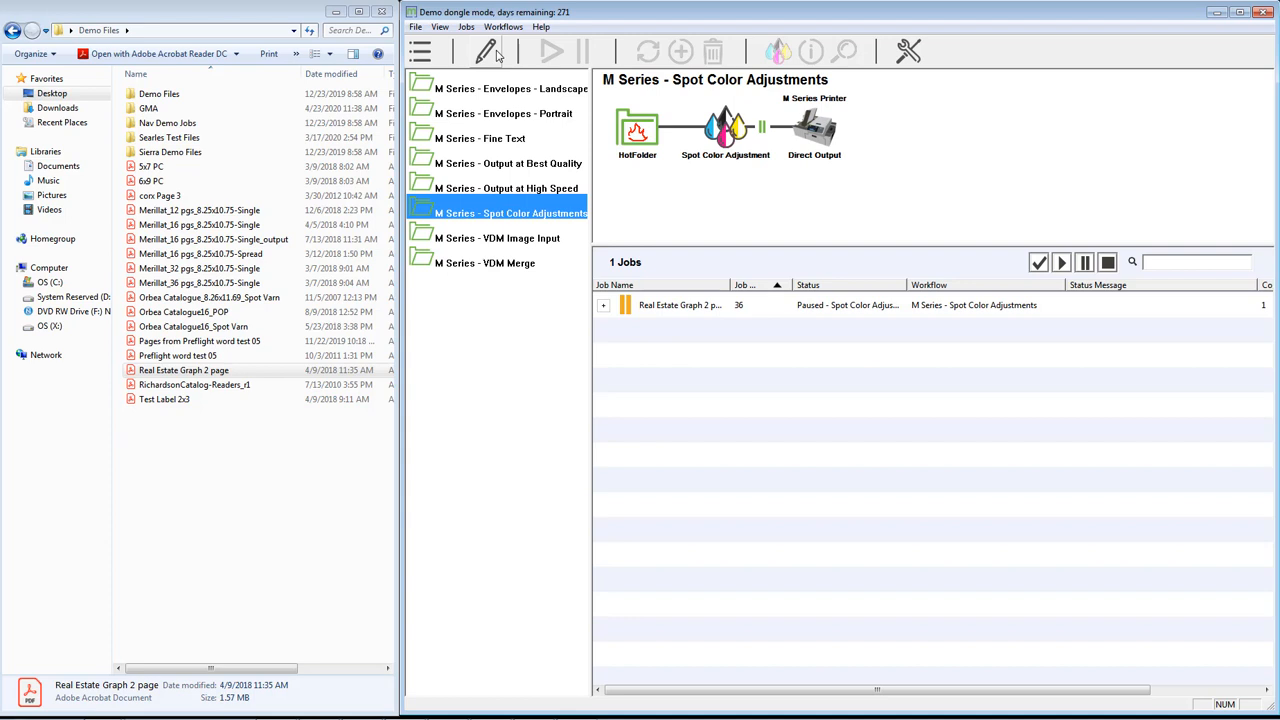
Reprocess the job and load the Gloss set in its spot color adjustments to inspect both PANTONE colors, cancelling without changes
{"action": "left_click", "coordinate": [683, 306]}
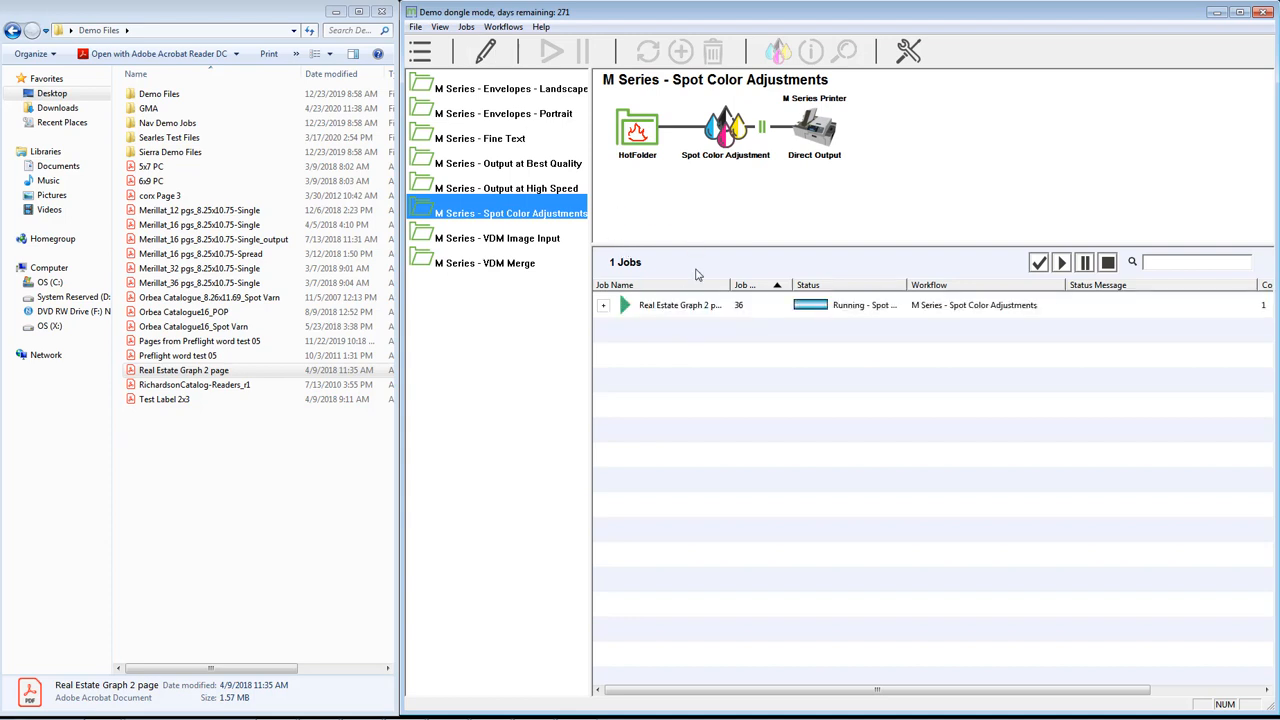
{"action": "left_click", "coordinate": [679, 308]}
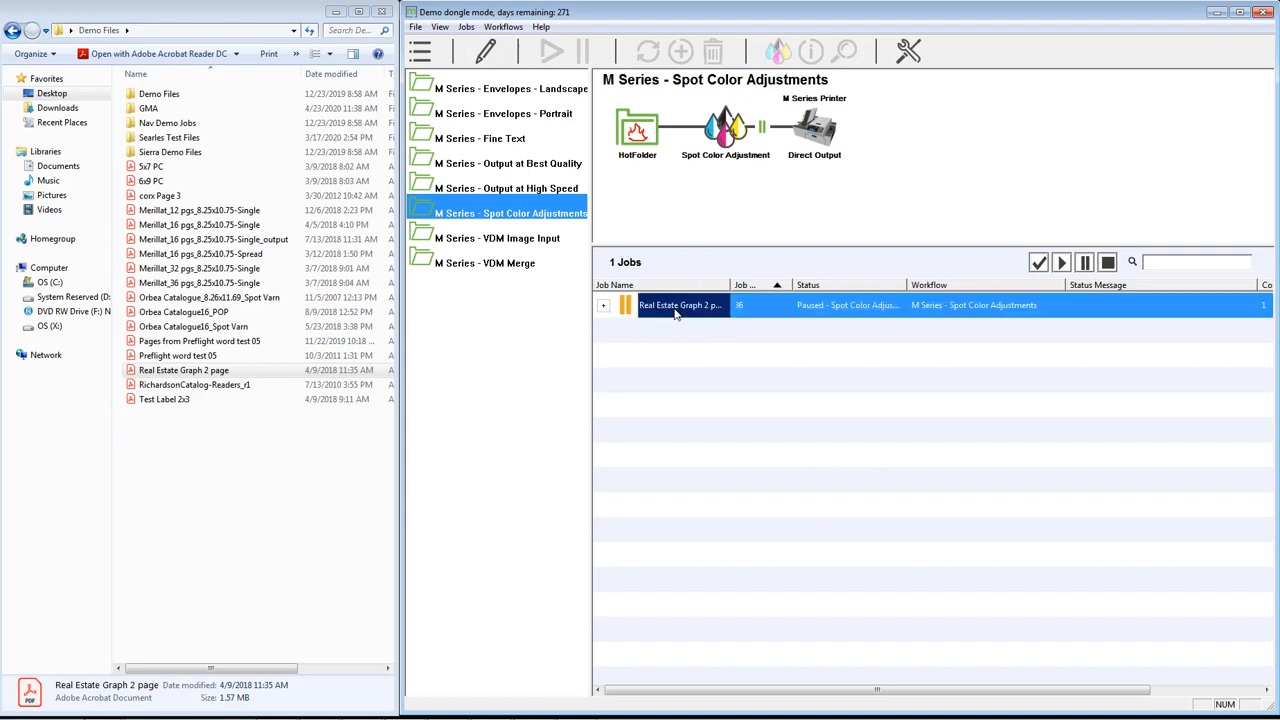
{"action": "left_click", "coordinate": [779, 50]}
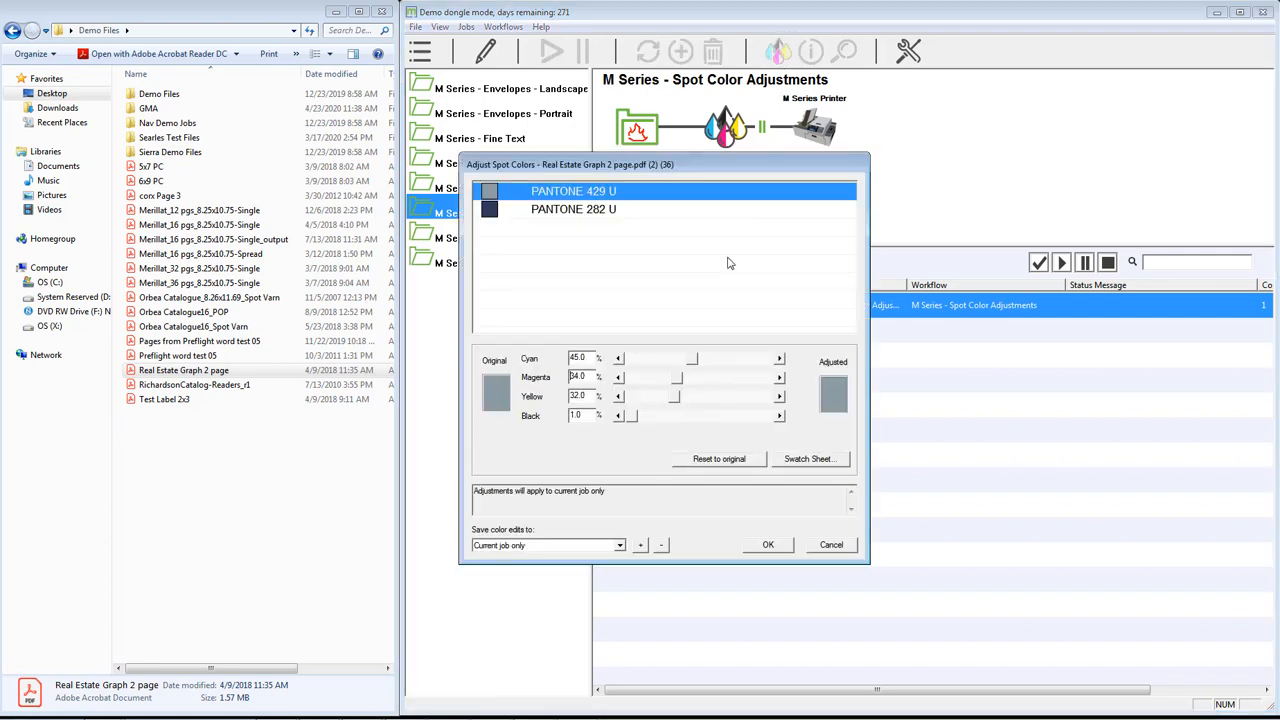
{"action": "left_click", "coordinate": [560, 545]}
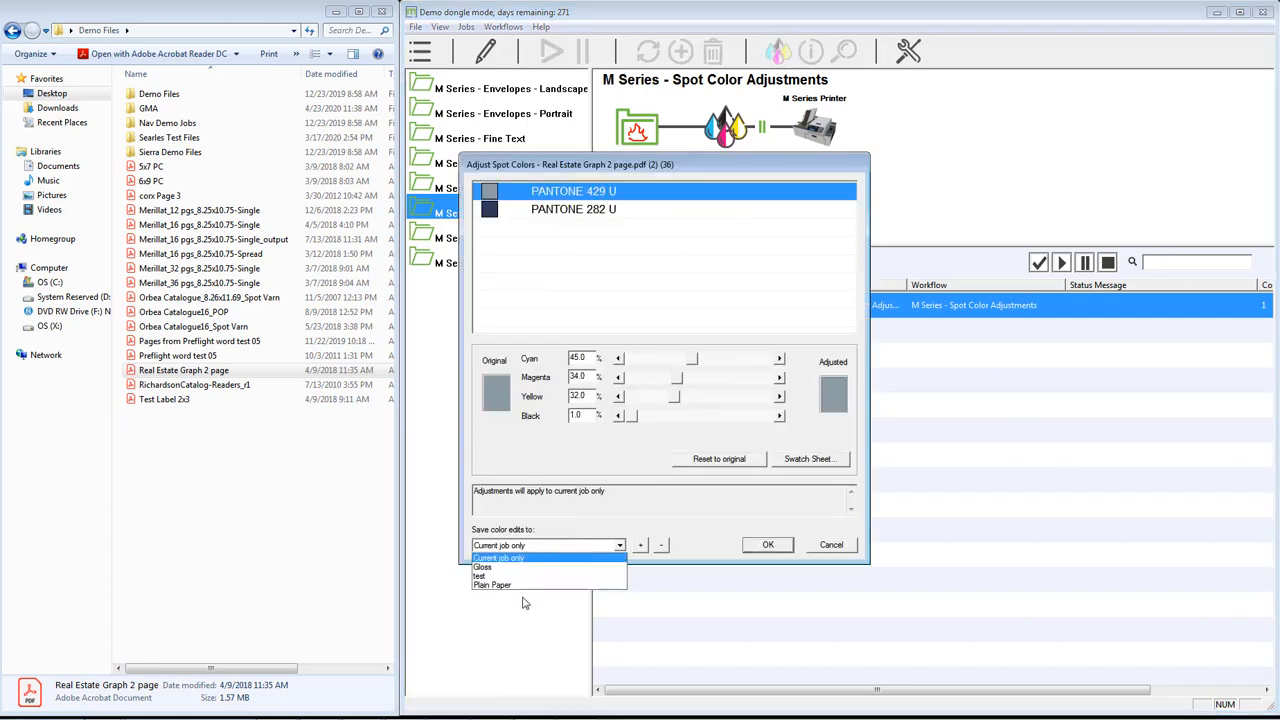
{"action": "key", "text": "Return"}
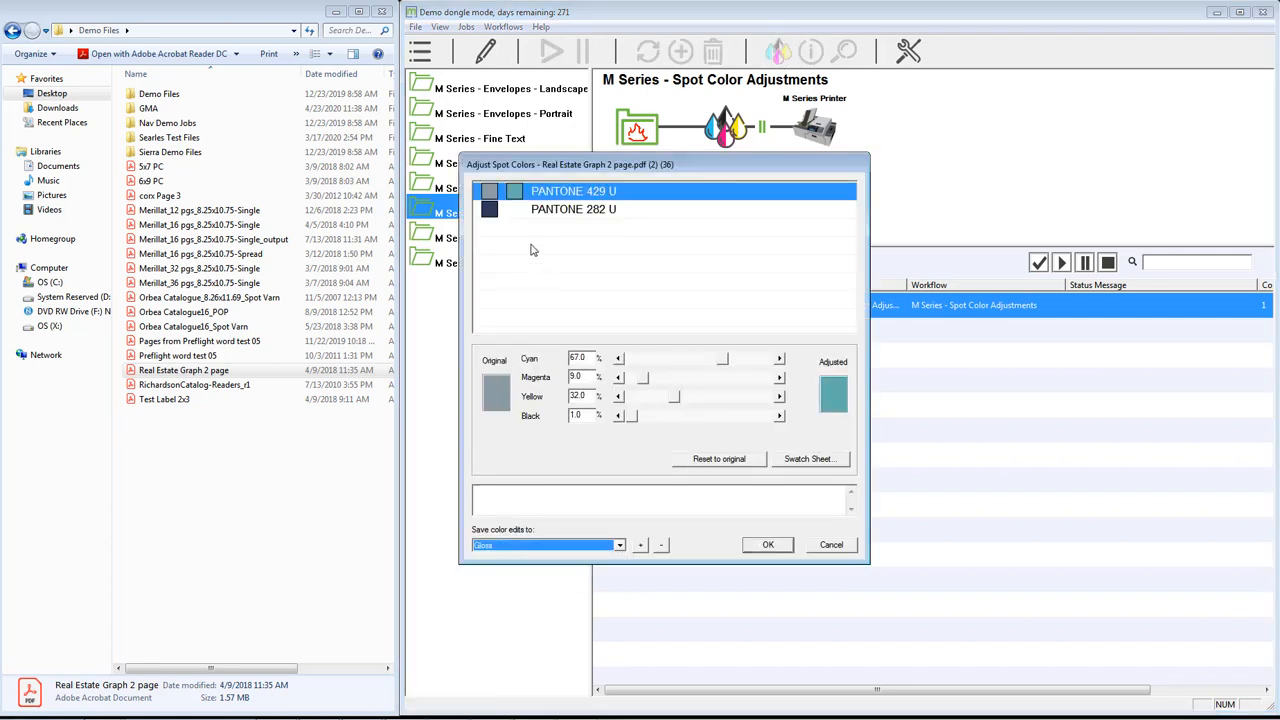
{"action": "left_click", "coordinate": [593, 214]}
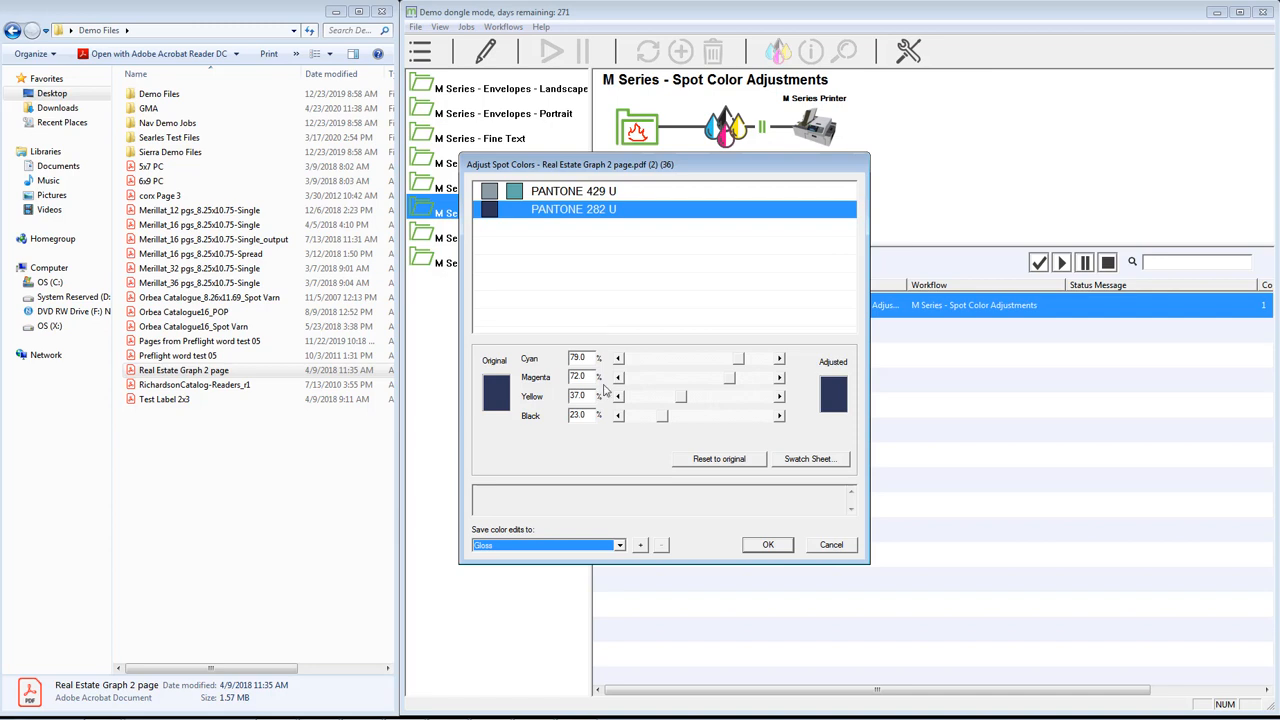
{"action": "left_click", "coordinate": [820, 549]}
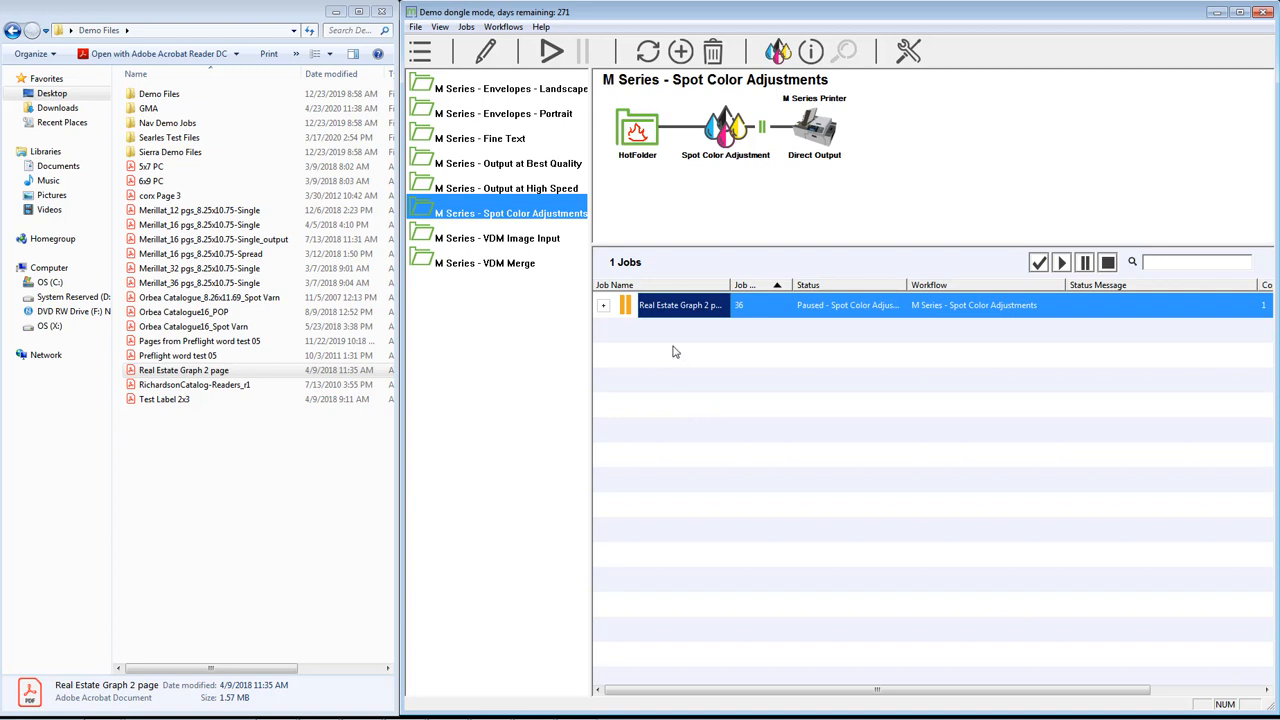
Reprocess the paused Real Estate Graph 2 page job and resume it
{"action": "double_click", "coordinate": [662, 308]}
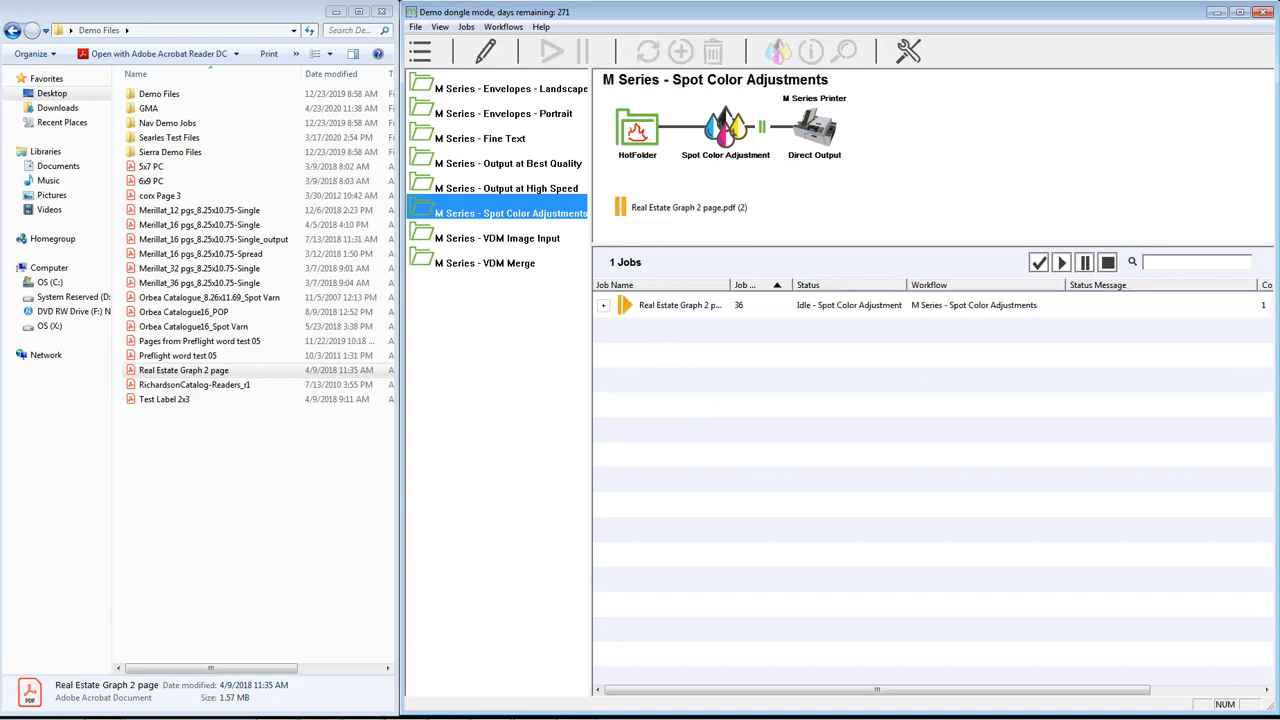
{"action": "left_click", "coordinate": [648, 308]}
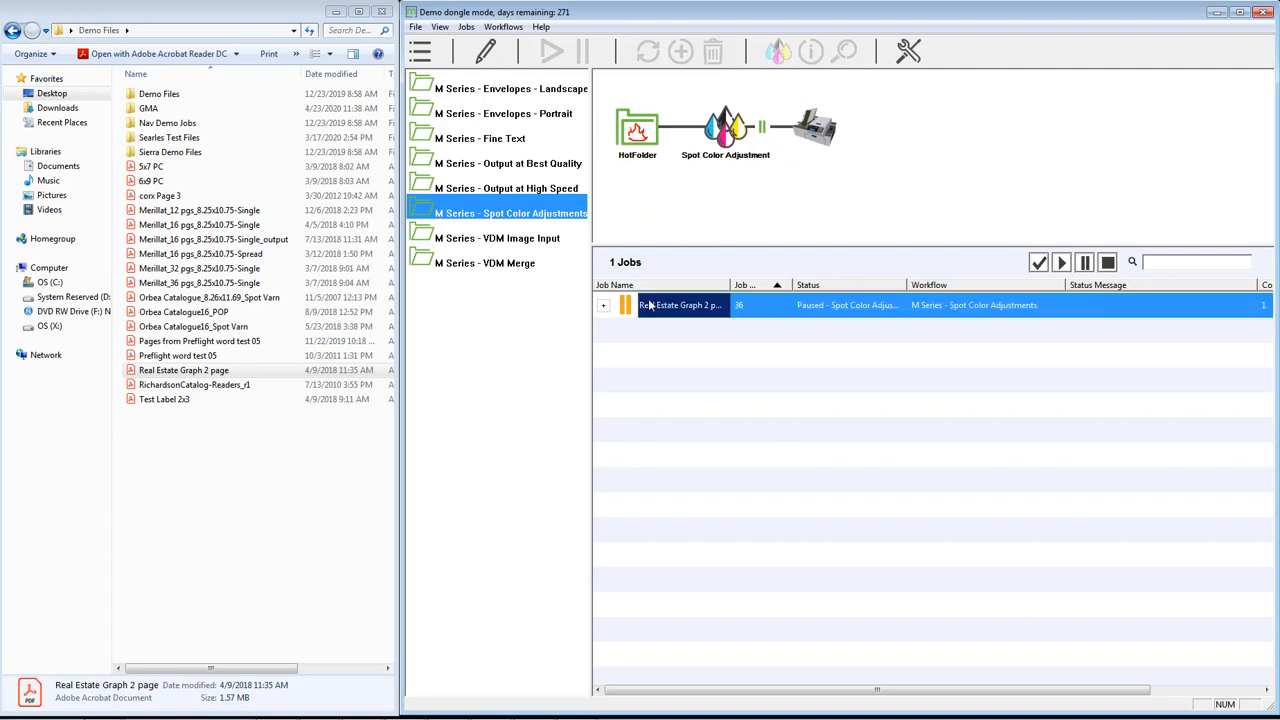
{"action": "left_click", "coordinate": [551, 55]}
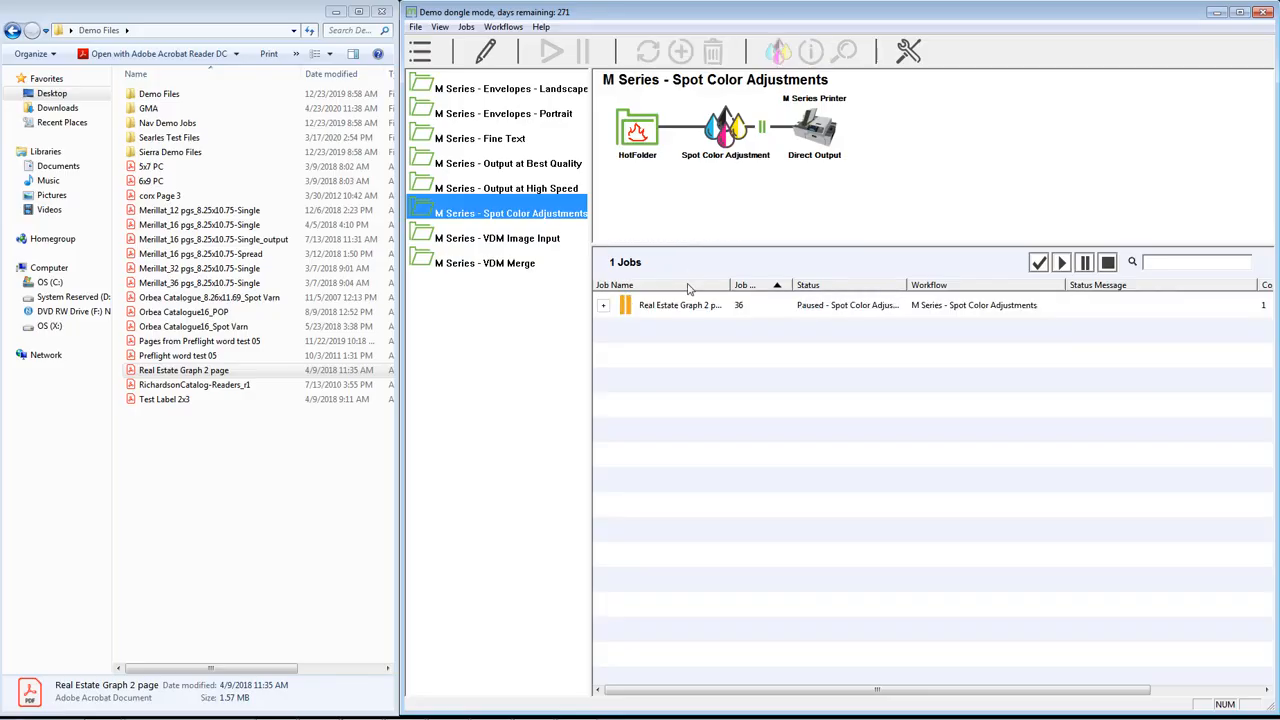
Choose the Gloss set for the job's color edits and open the swatch sheet for PANTONE 282 U
{"action": "left_click", "coordinate": [685, 310]}
{"action": "left_click", "coordinate": [778, 50]}
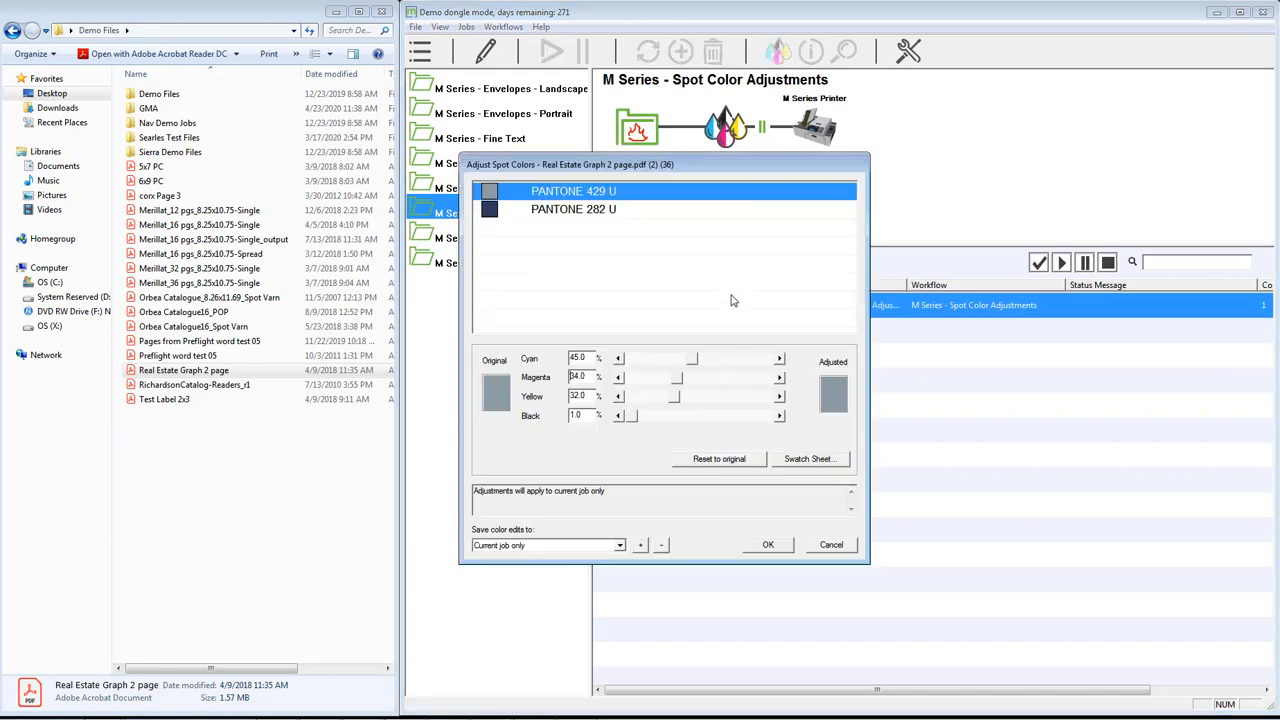
{"action": "left_click", "coordinate": [577, 545]}
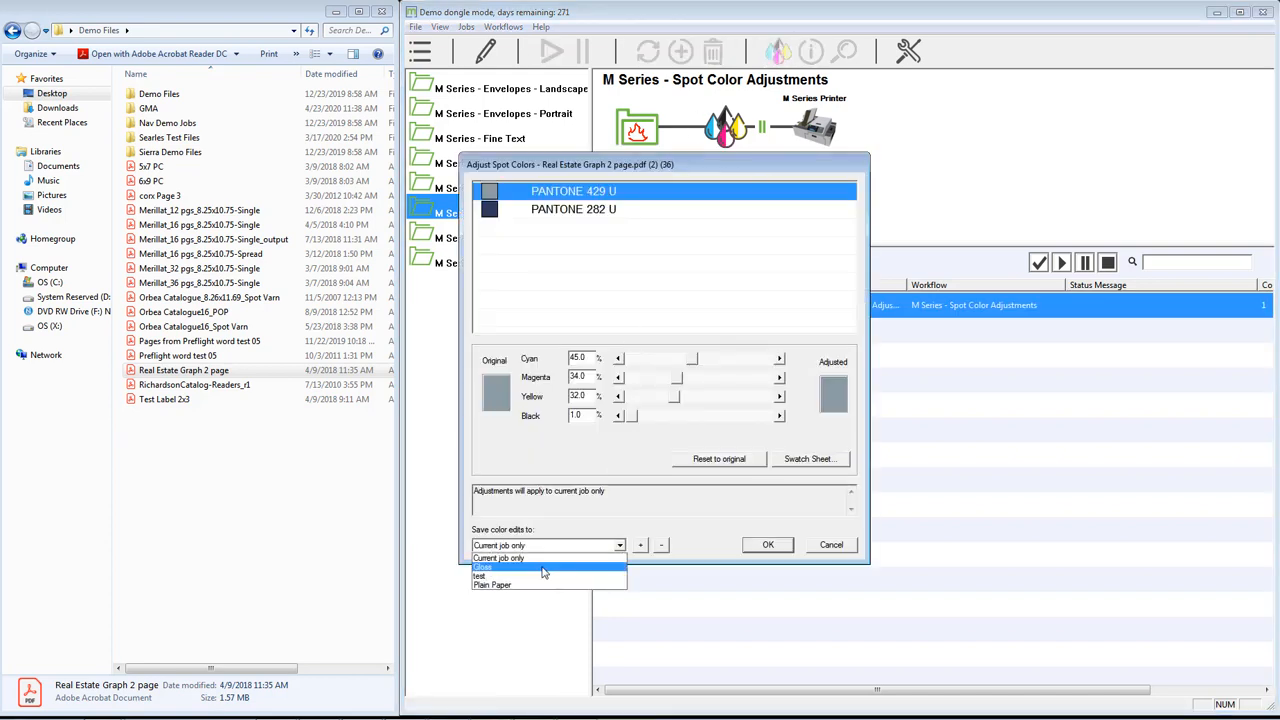
{"action": "left_click", "coordinate": [505, 566]}
{"action": "left_click", "coordinate": [587, 215]}
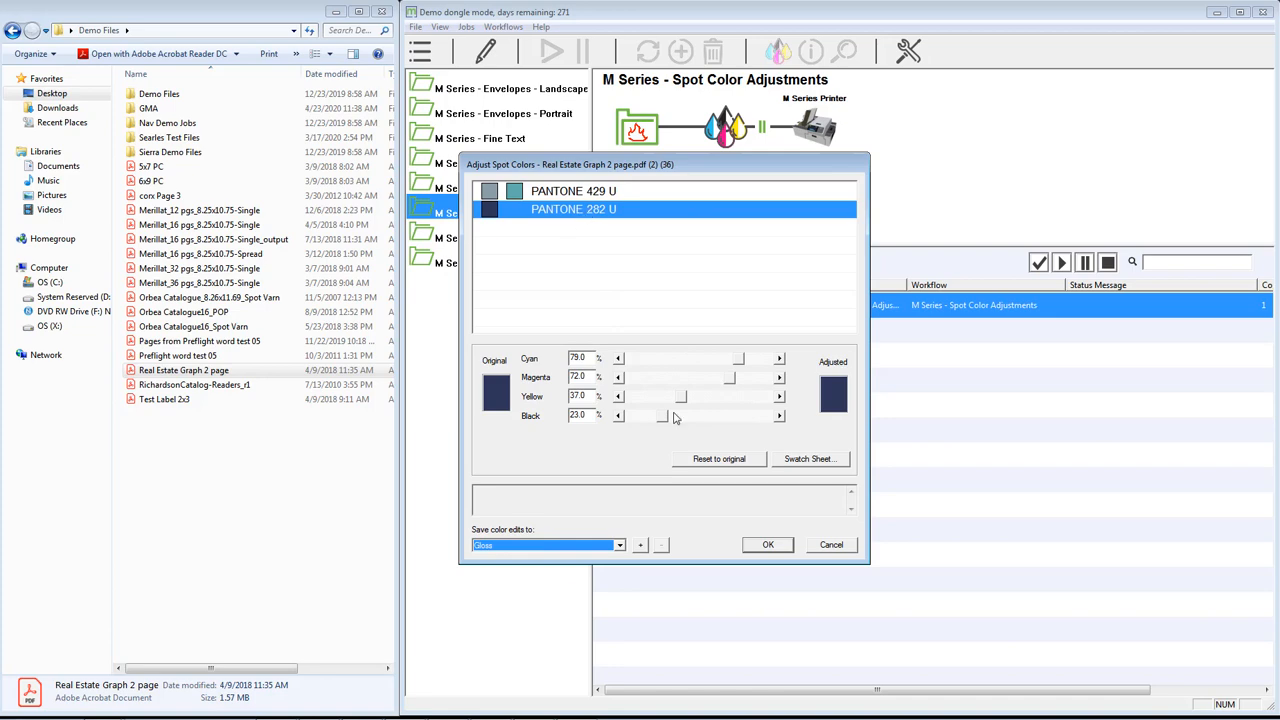
{"action": "left_click", "coordinate": [806, 458]}
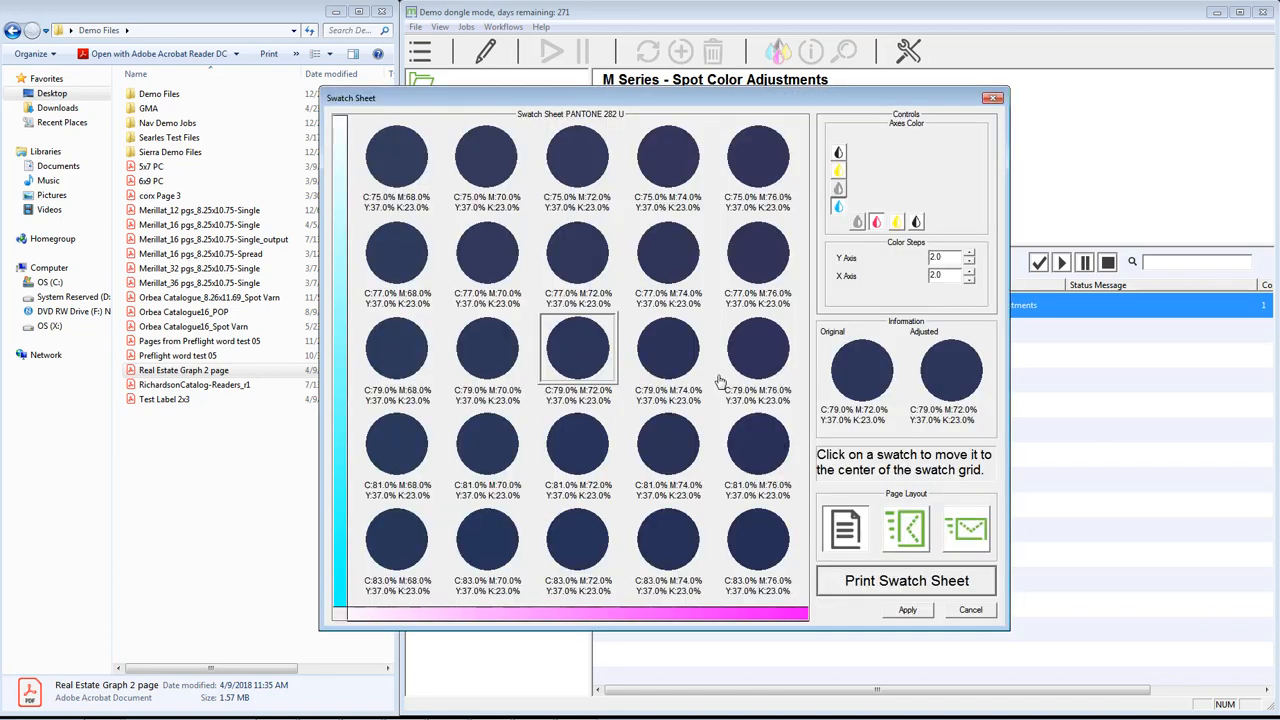
Set the color steps to 10.0 on both axes and center the grid on the C:99% M:52% swatch
{"action": "double_click", "coordinate": [946, 258]}
{"action": "type", "text": "10"}
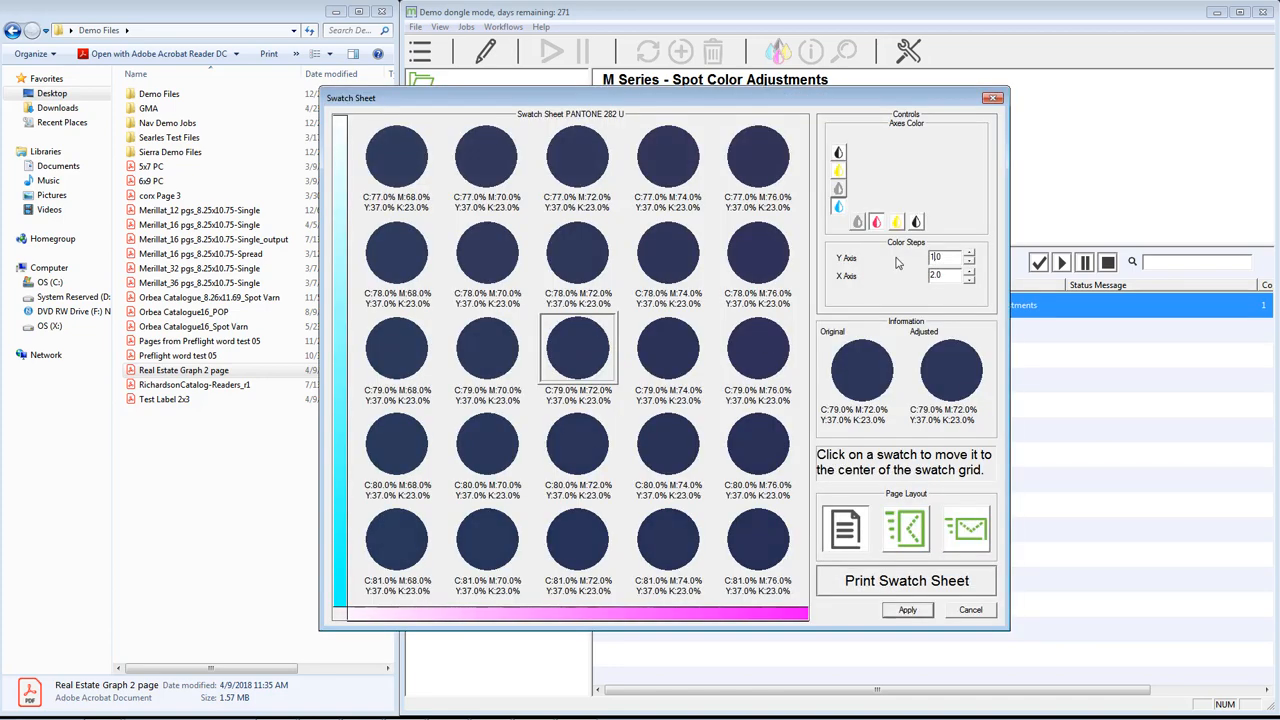
{"action": "key", "text": "Tab"}
{"action": "type", "text": "10"}
{"action": "key", "text": "Tab"}
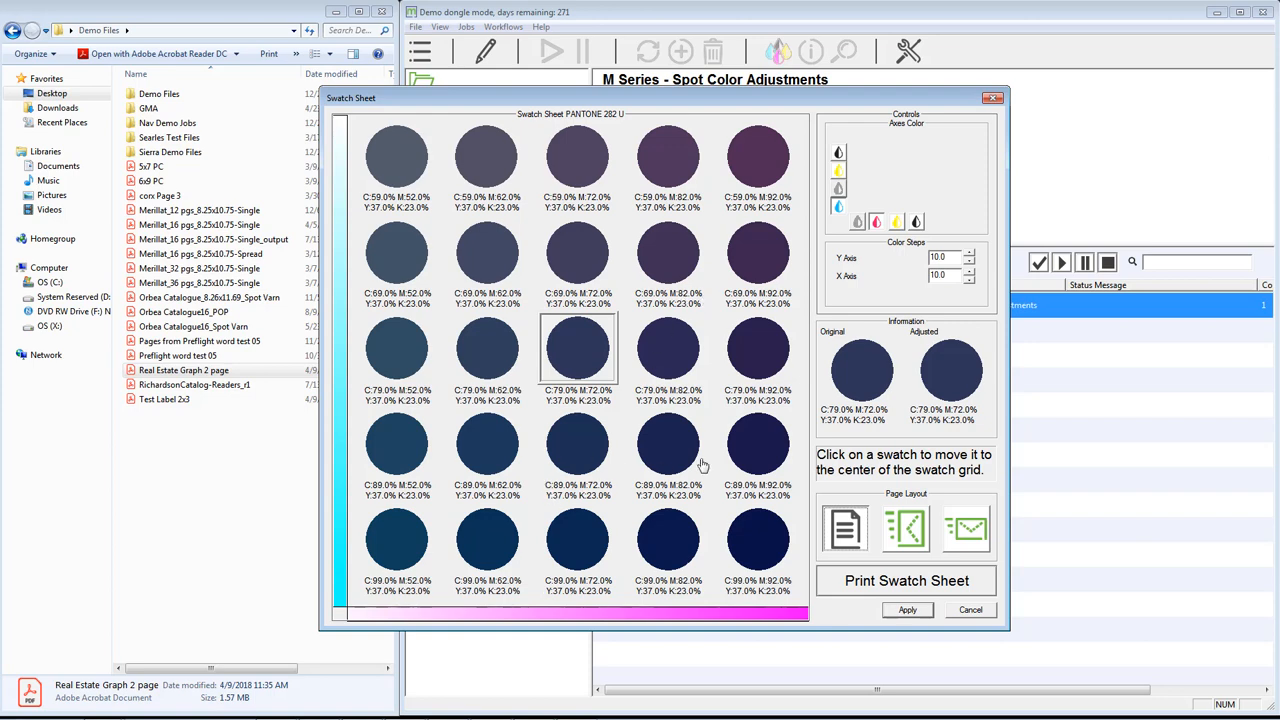
{"action": "left_click", "coordinate": [405, 560]}
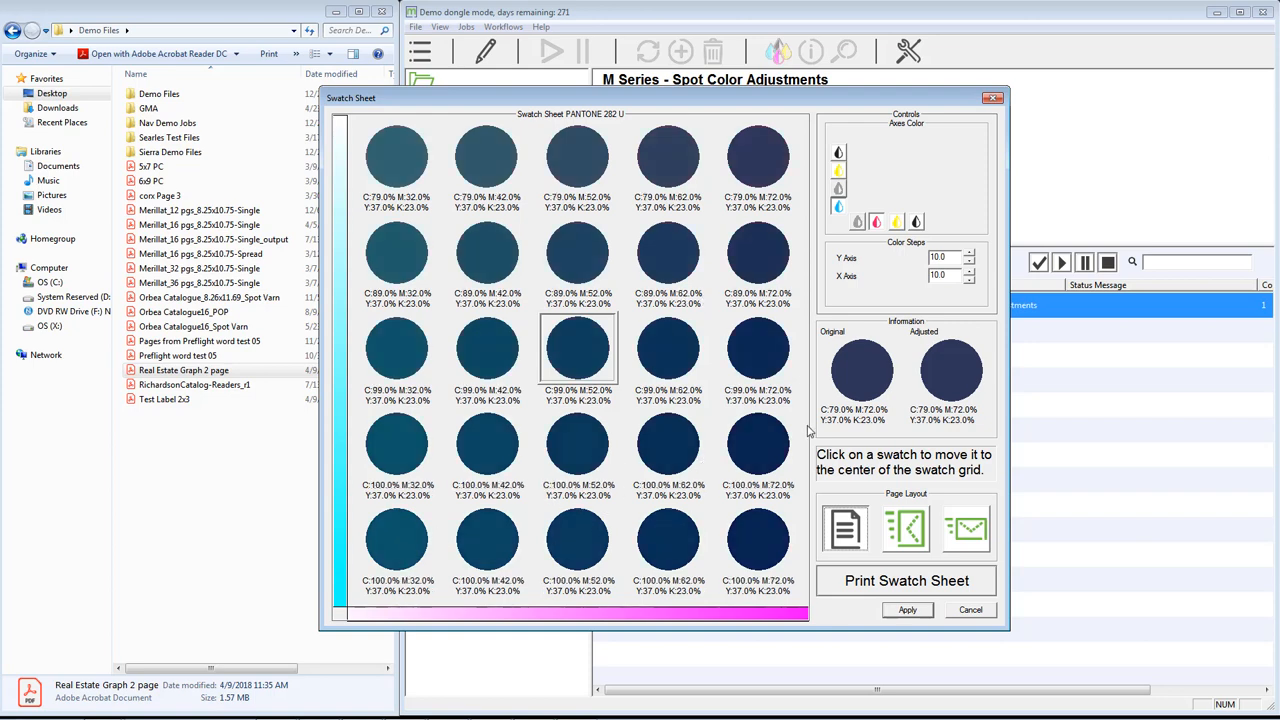
Set the color steps to 5.0 on both axes and apply the C:100% M:22% Y:37% K:23% swatch to PANTONE 282 U
{"action": "type", "text": "5"}
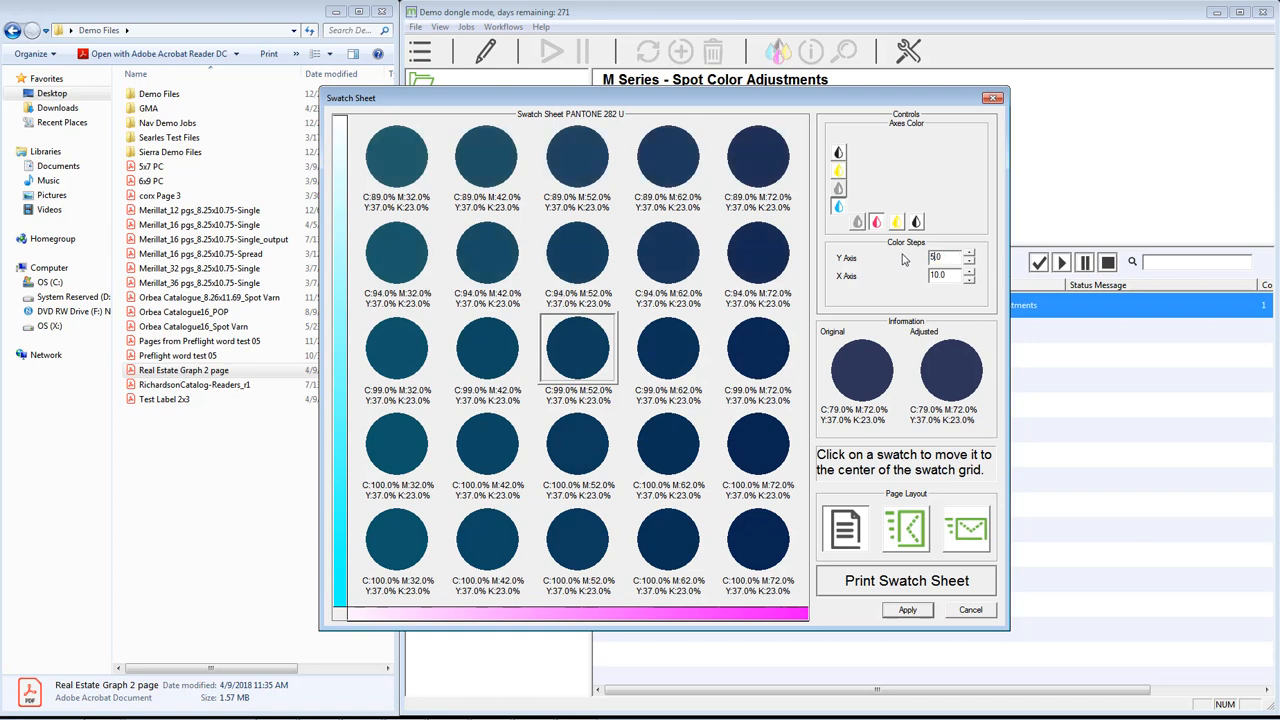
{"action": "key", "text": "Tab"}
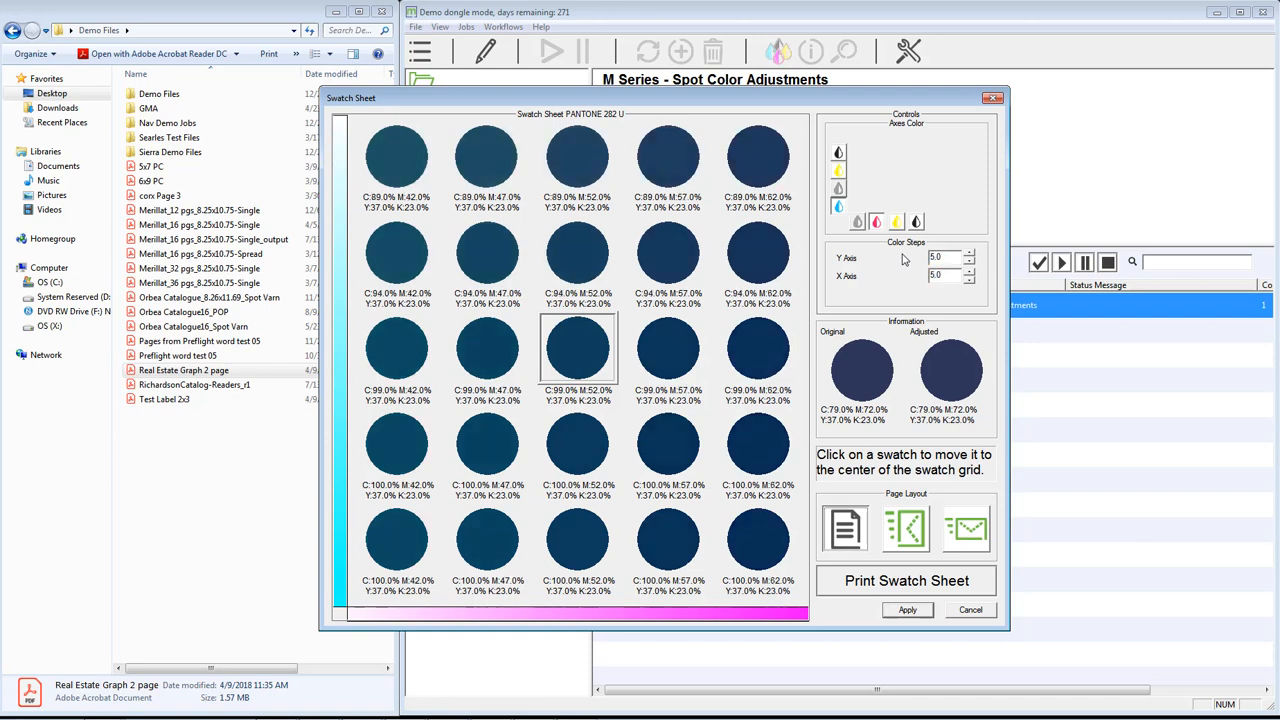
{"action": "type", "text": "5"}
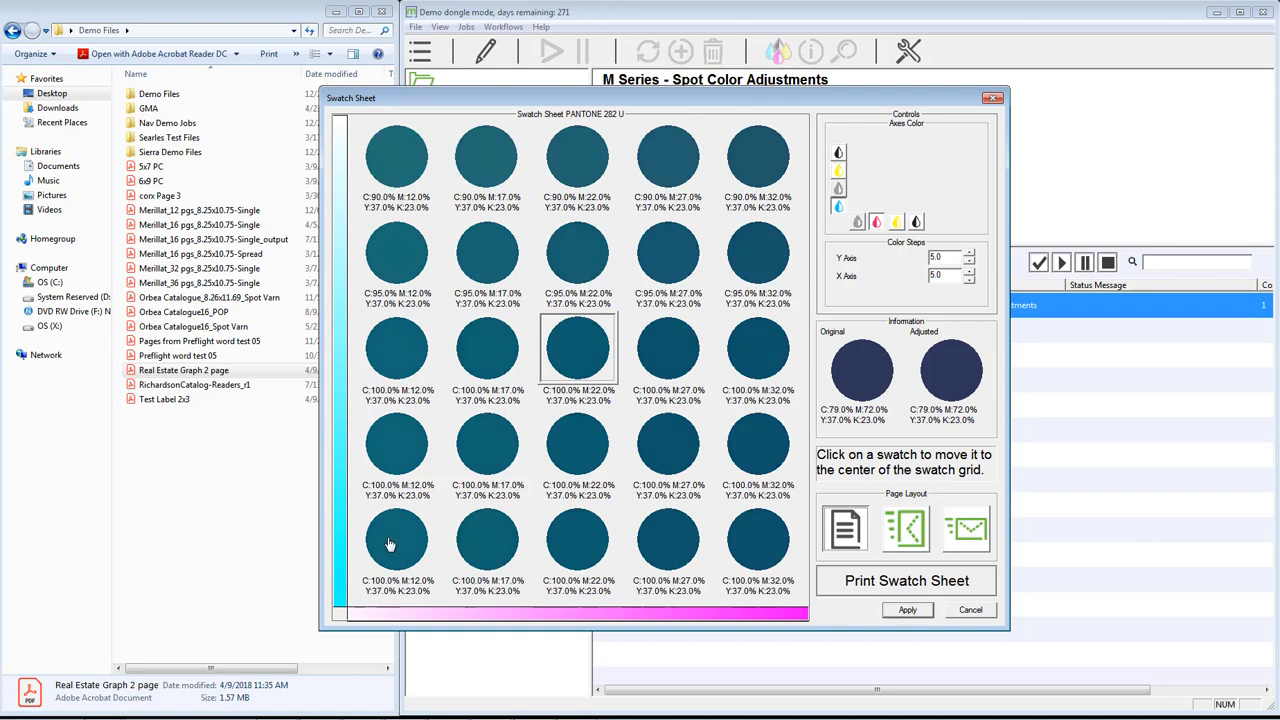
{"action": "left_click", "coordinate": [905, 611]}
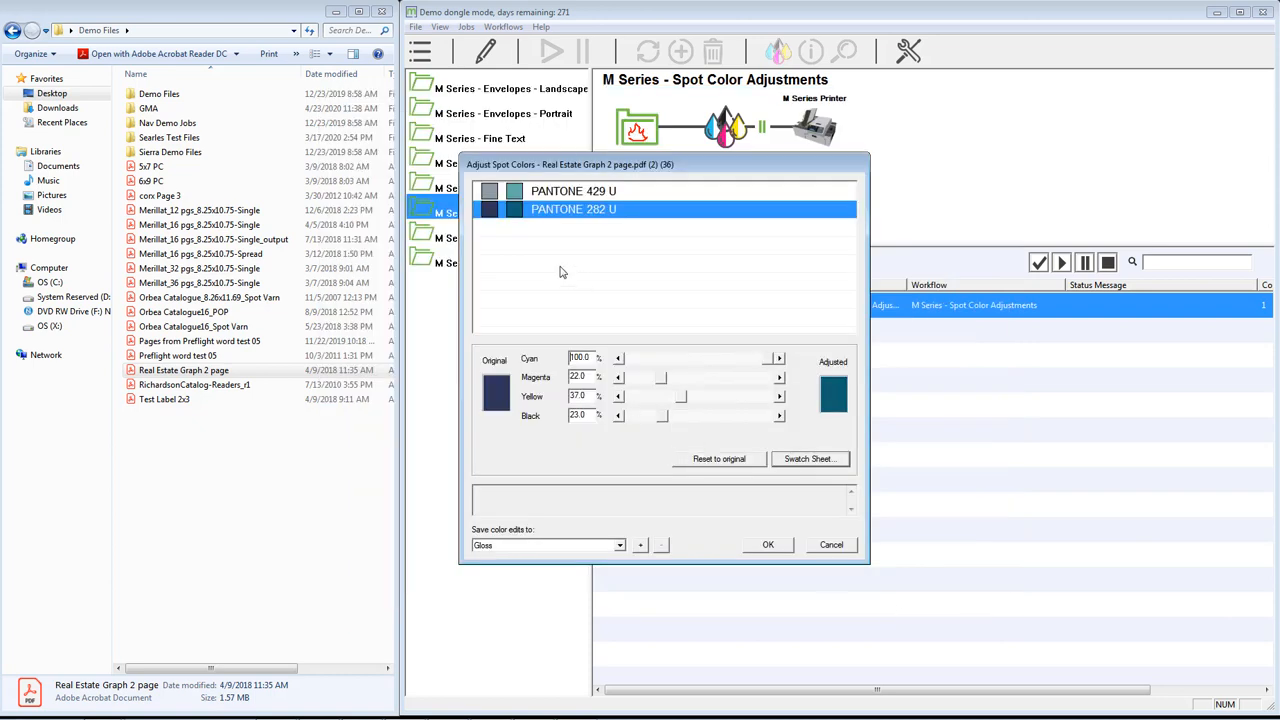
Save the spot color edits to the Gloss set and resume the paused Real Estate Graph 2 page job
{"action": "left_click", "coordinate": [768, 544]}
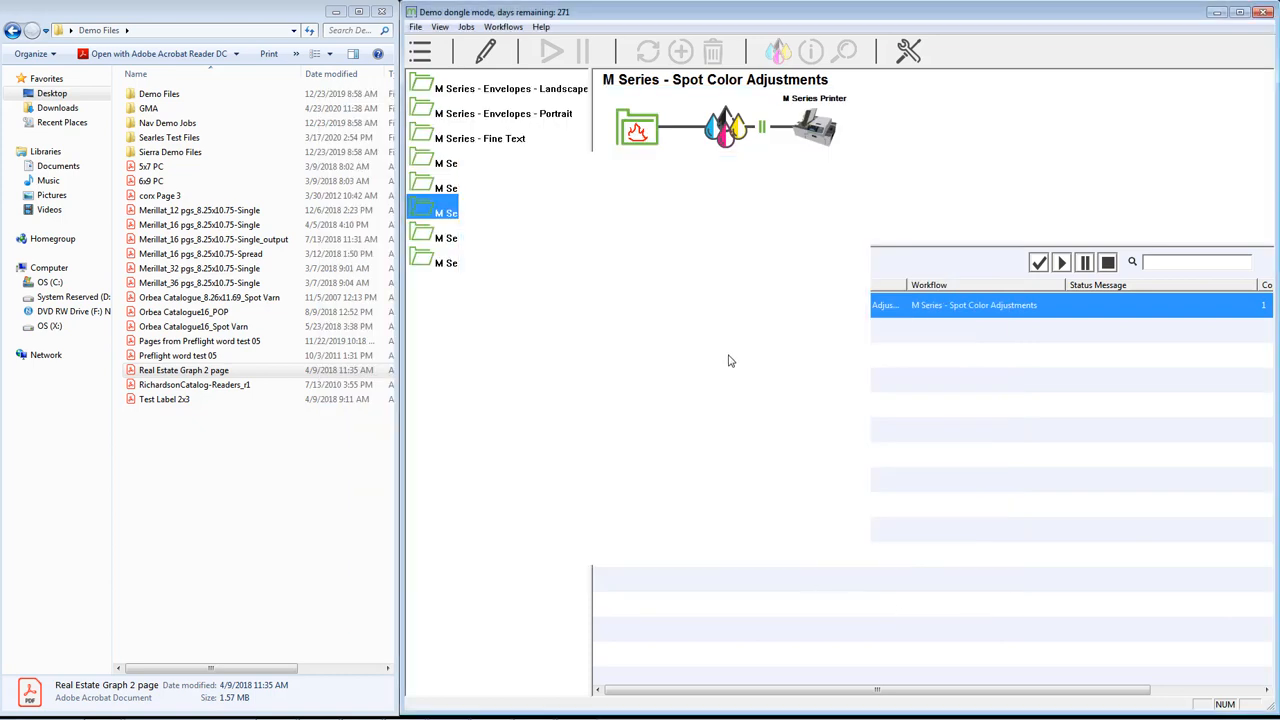
{"action": "left_click", "coordinate": [716, 308]}
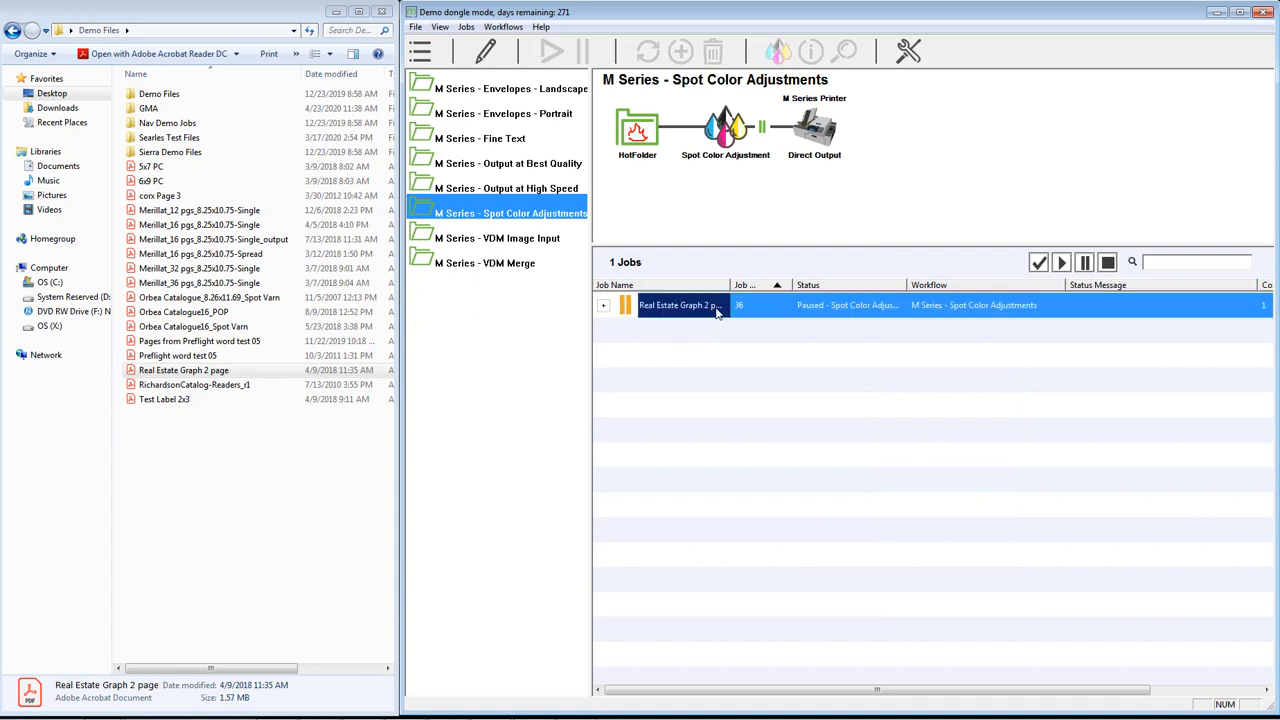
{"action": "left_click", "coordinate": [556, 52]}
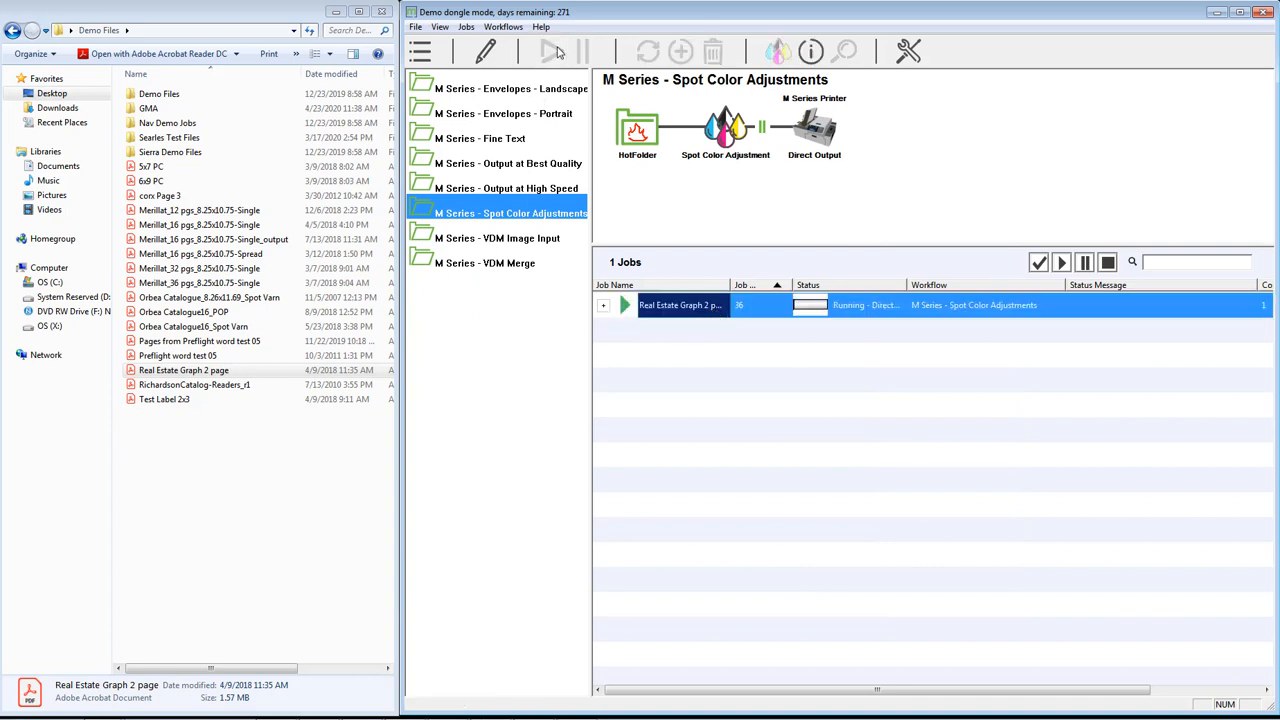